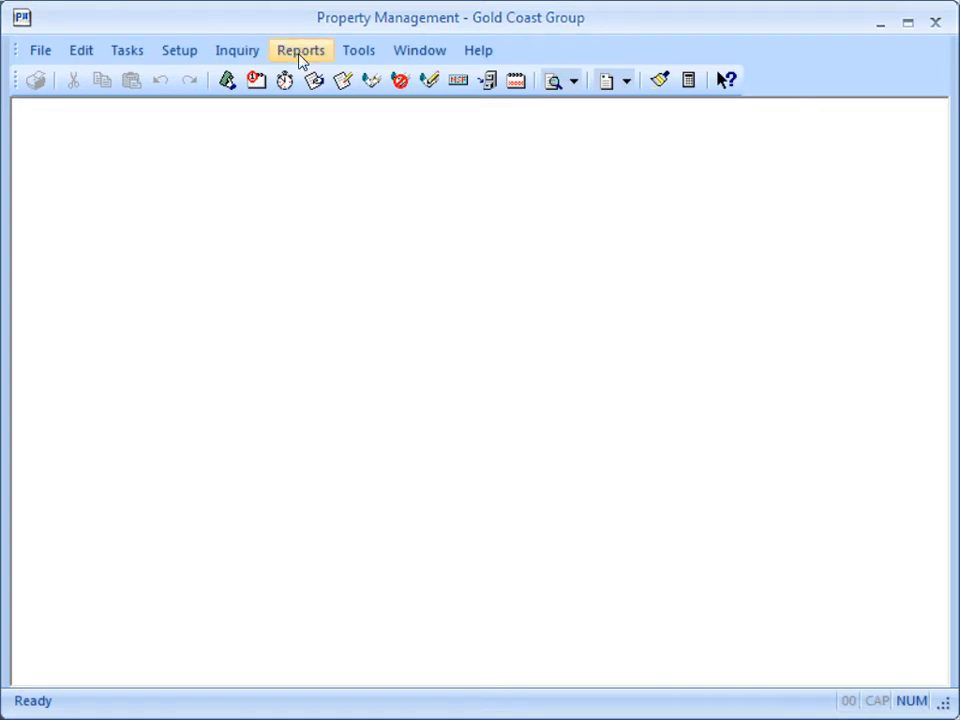
Step: Run the Lease Deposits reconciliation report with historical leases and zero balance deposits included, and review the deposit interest transactions
{"action": "left_click", "coordinate": [300, 52]}
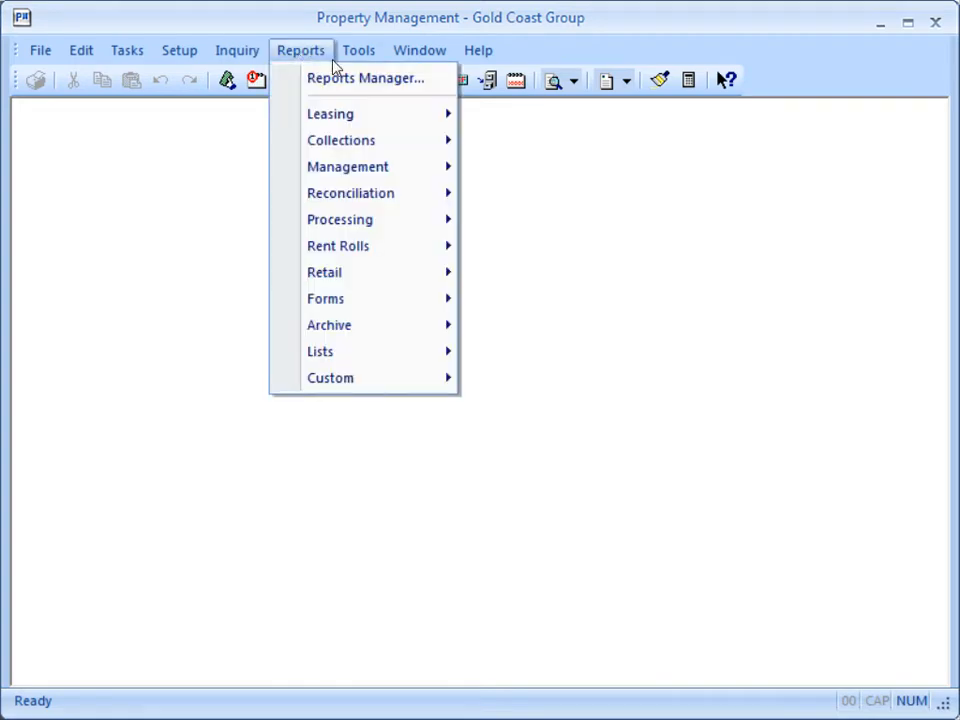
{"action": "mouse_move", "coordinate": [394, 203]}
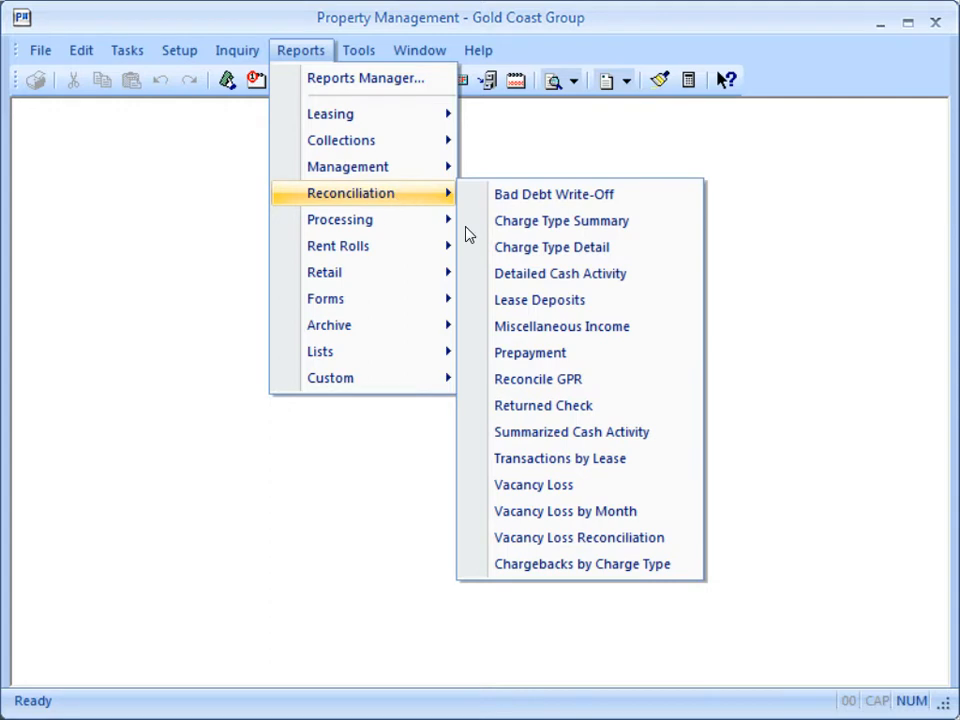
{"action": "left_click", "coordinate": [488, 313]}
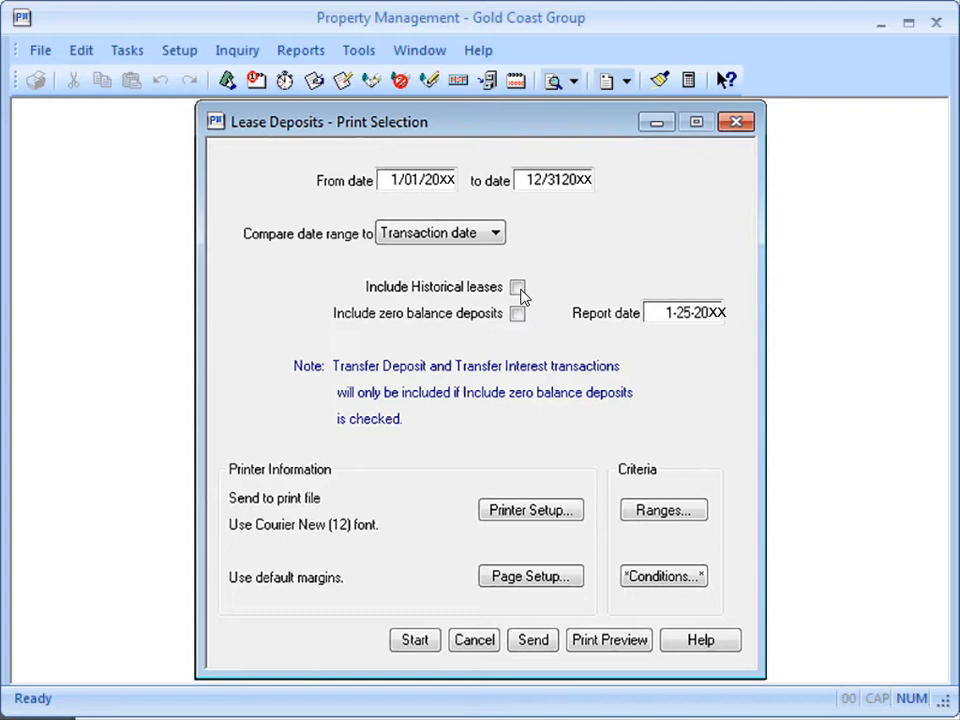
{"action": "left_click", "coordinate": [518, 289]}
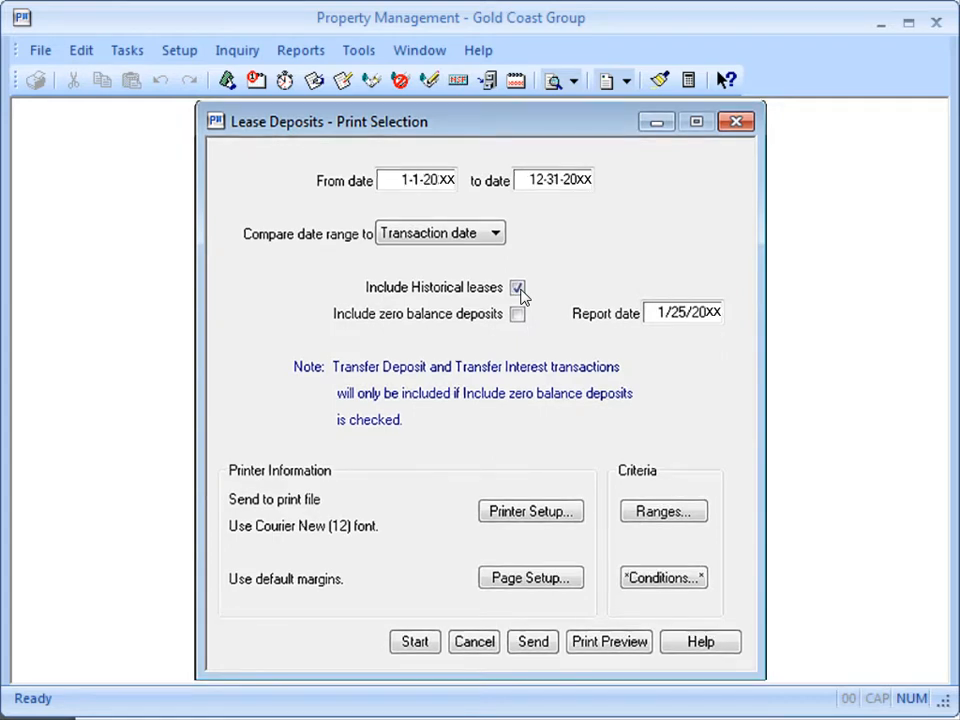
{"action": "left_click", "coordinate": [516, 316]}
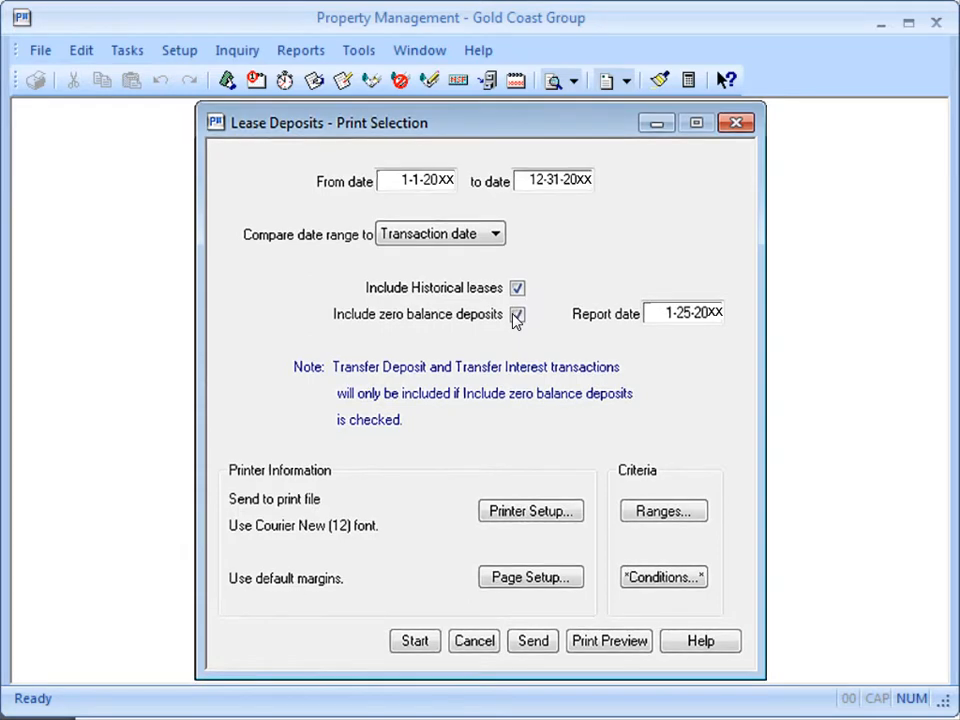
{"action": "left_click", "coordinate": [420, 638]}
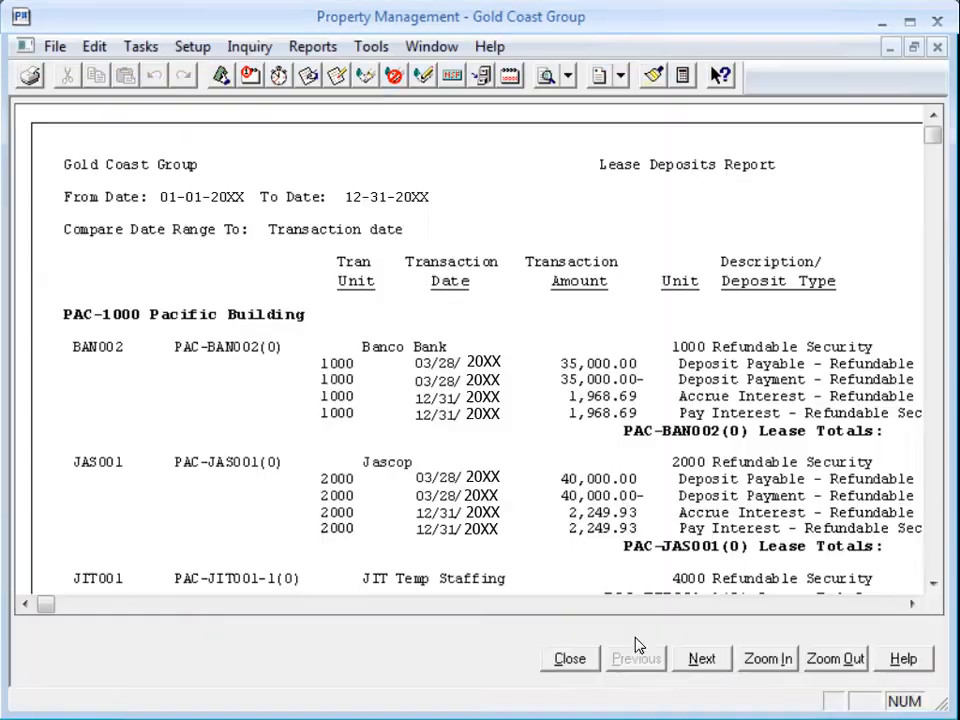
{"action": "left_click", "coordinate": [880, 606]}
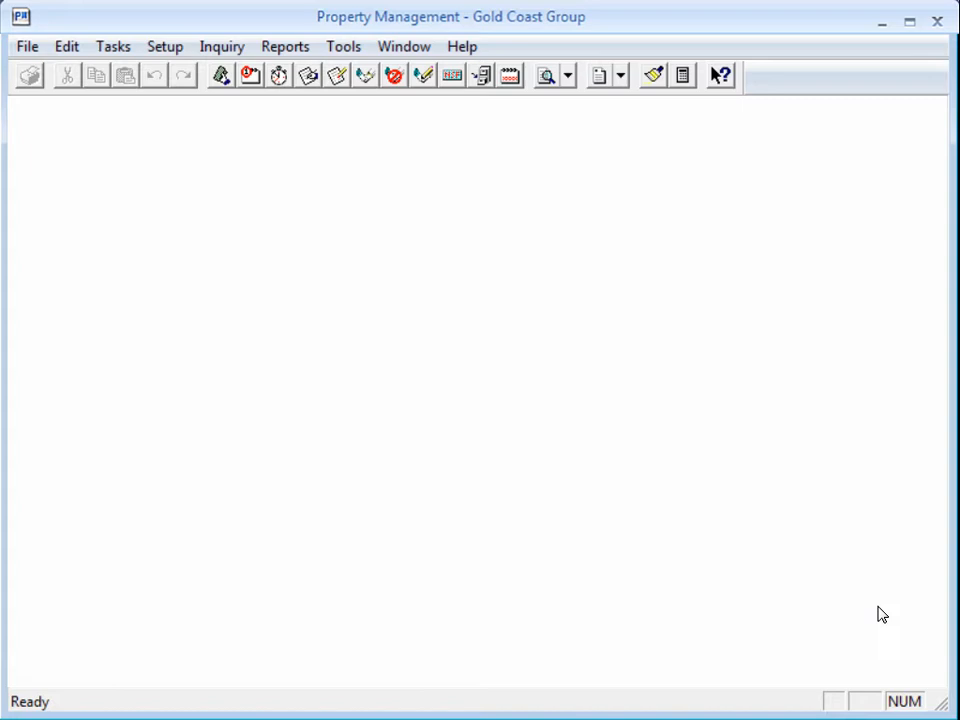
Step: Enable Audit setup activity and Print audit activity in the general options
{"action": "left_click", "coordinate": [355, 50]}
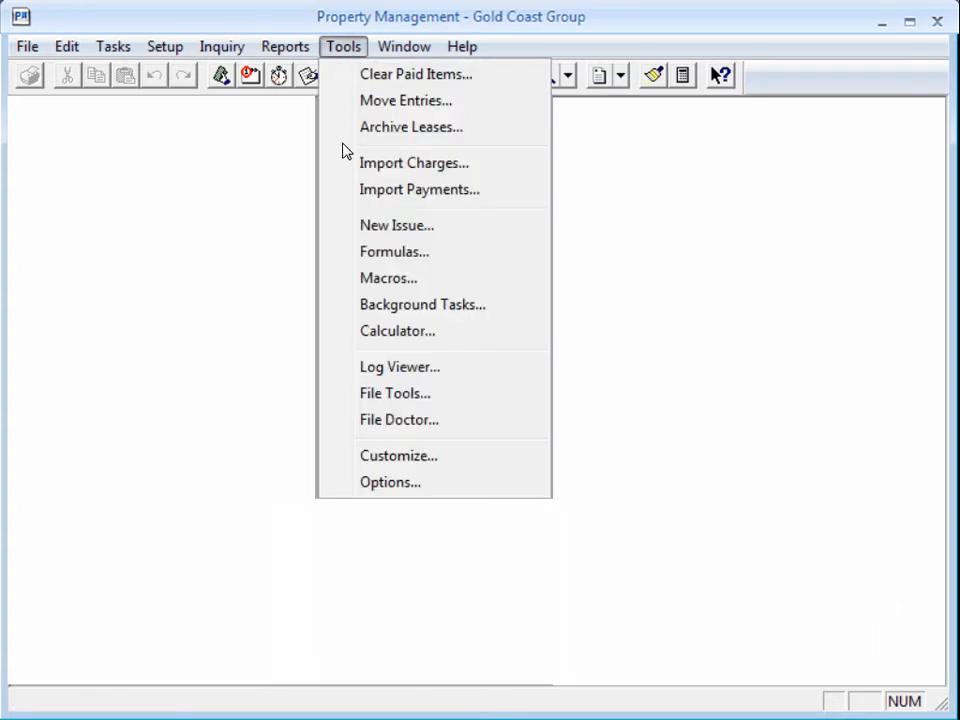
{"action": "left_click", "coordinate": [338, 488]}
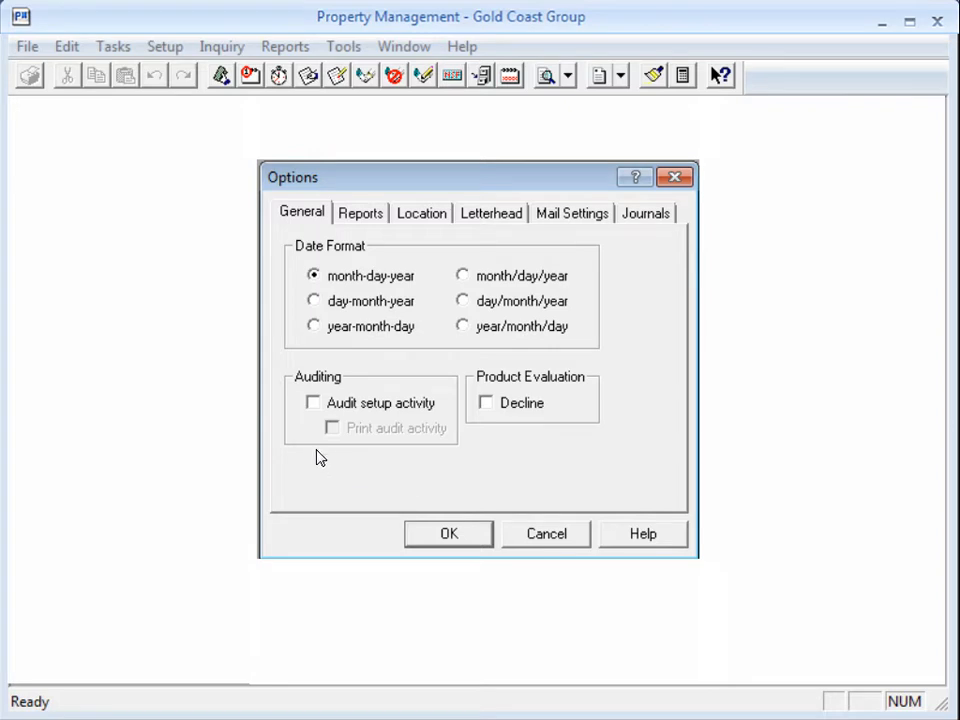
{"action": "left_click", "coordinate": [314, 406]}
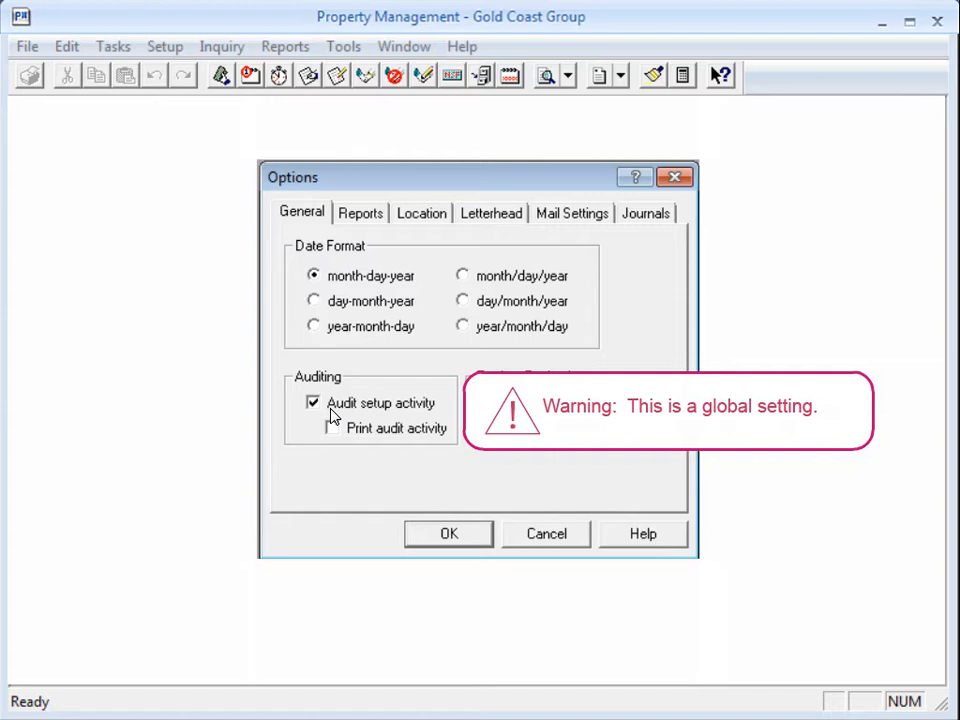
{"action": "left_click", "coordinate": [332, 418]}
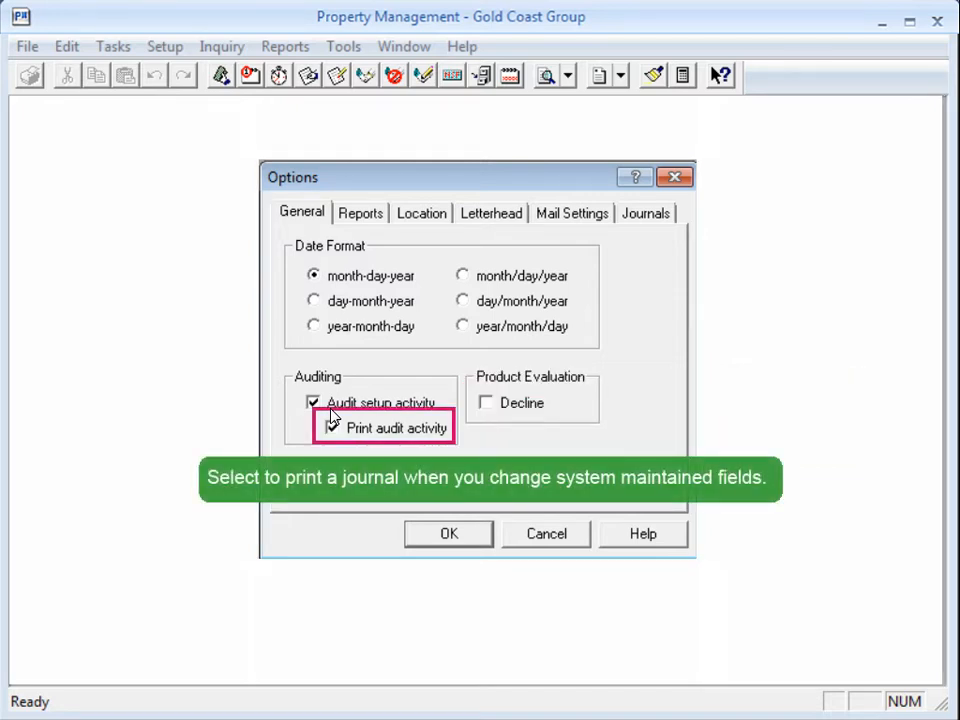
{"action": "left_click", "coordinate": [439, 534]}
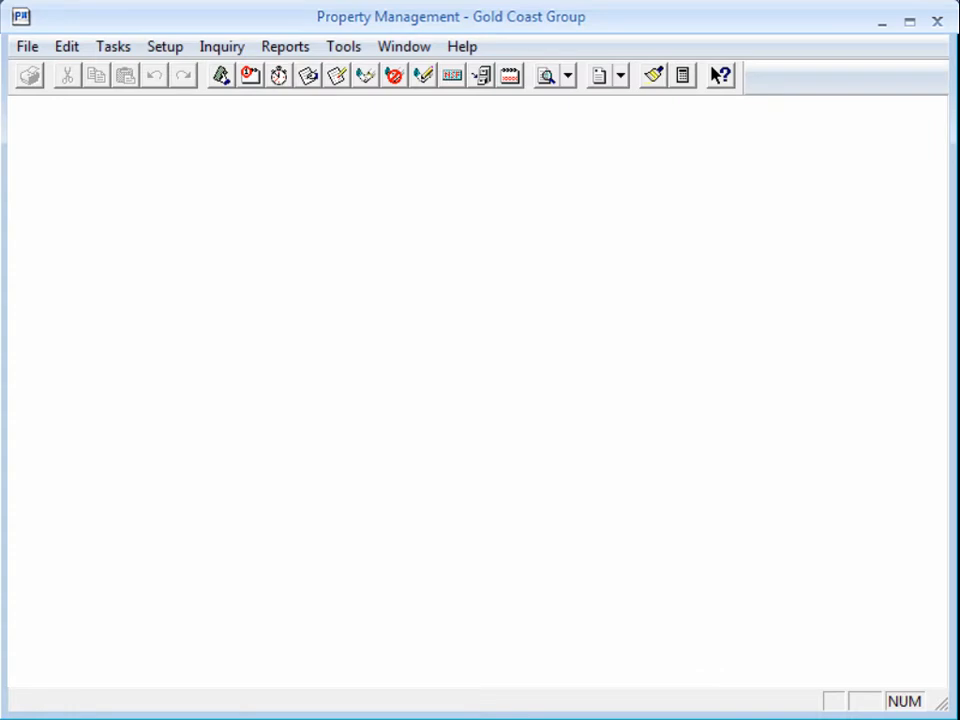
Step: Open lease PAC-BAN002(0) in Change Lease, examine its refundable security deposit's Interest Paid YTD, and close the lease
{"action": "left_click", "coordinate": [98, 50]}
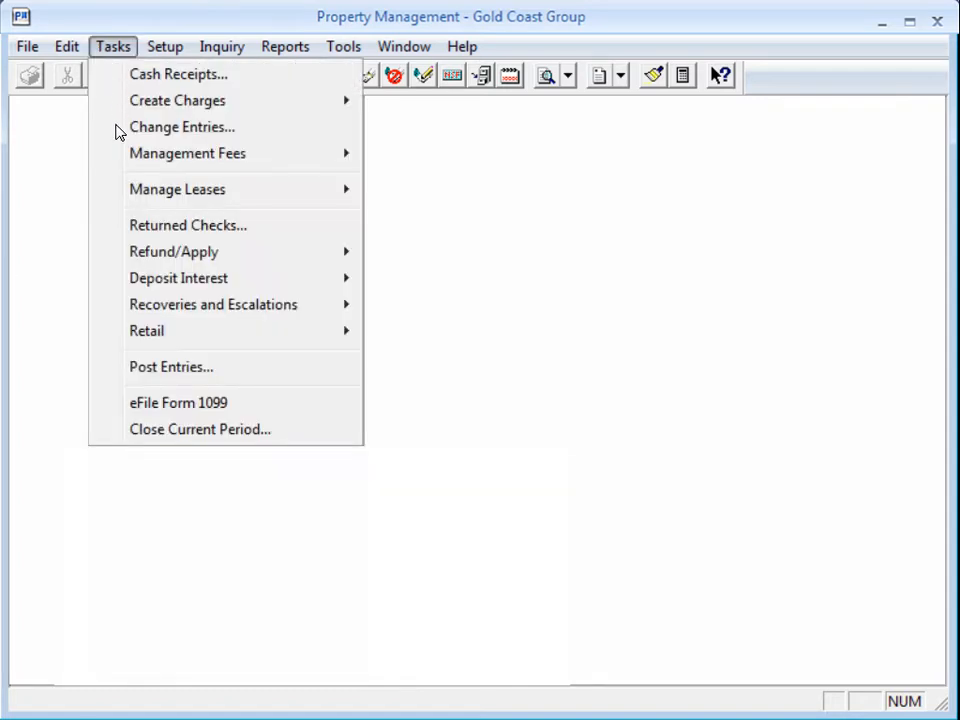
{"action": "mouse_move", "coordinate": [118, 192]}
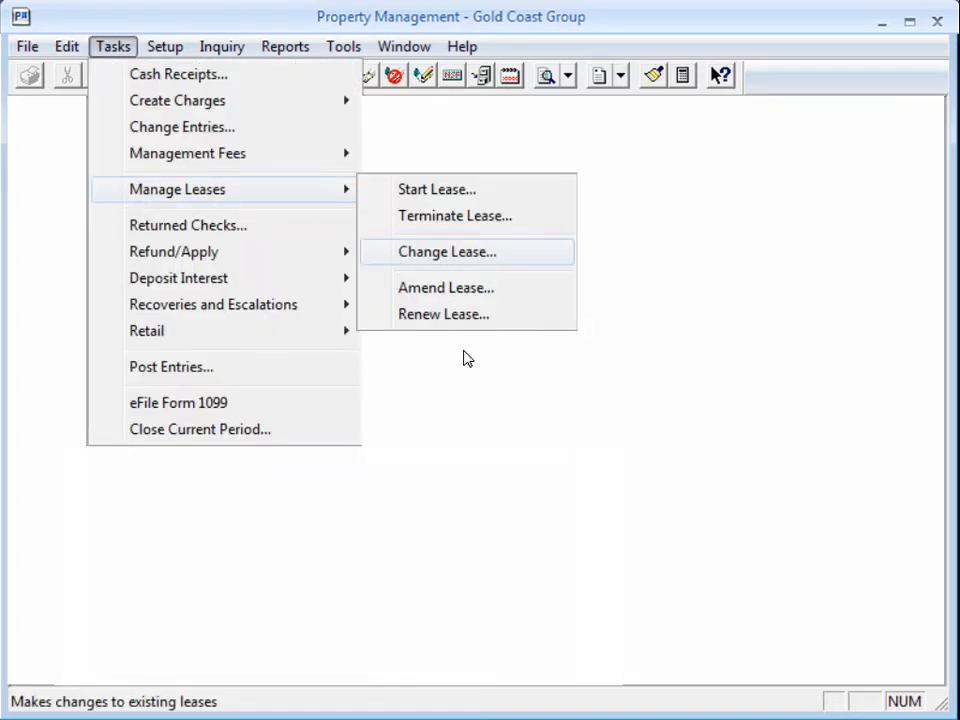
{"action": "key", "text": "Return"}
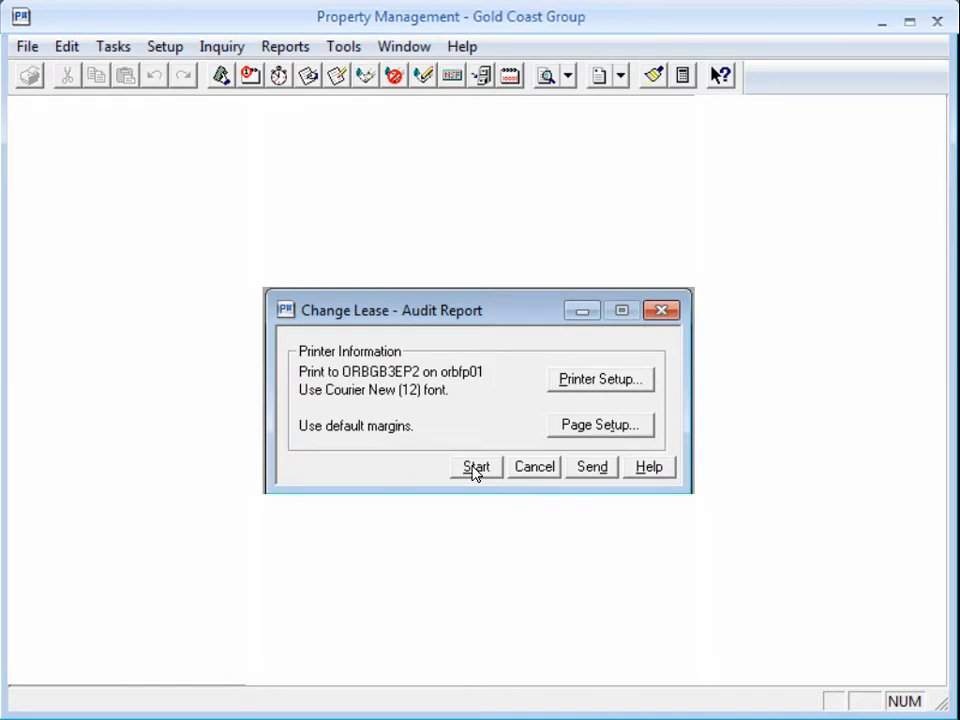
{"action": "left_click", "coordinate": [476, 469]}
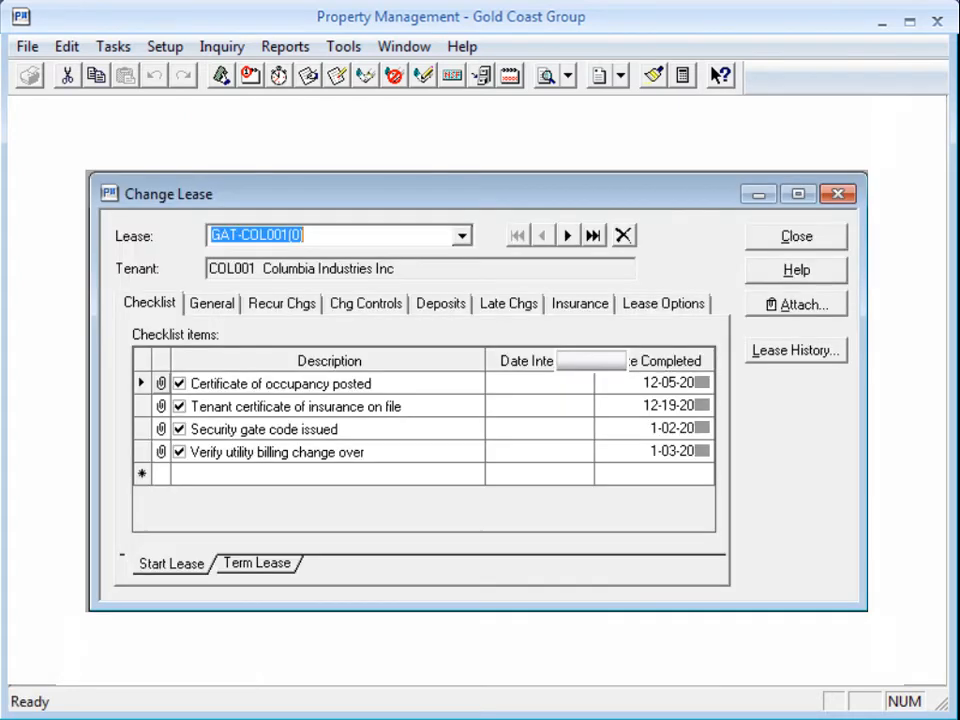
{"action": "type", "text": "PAC"}
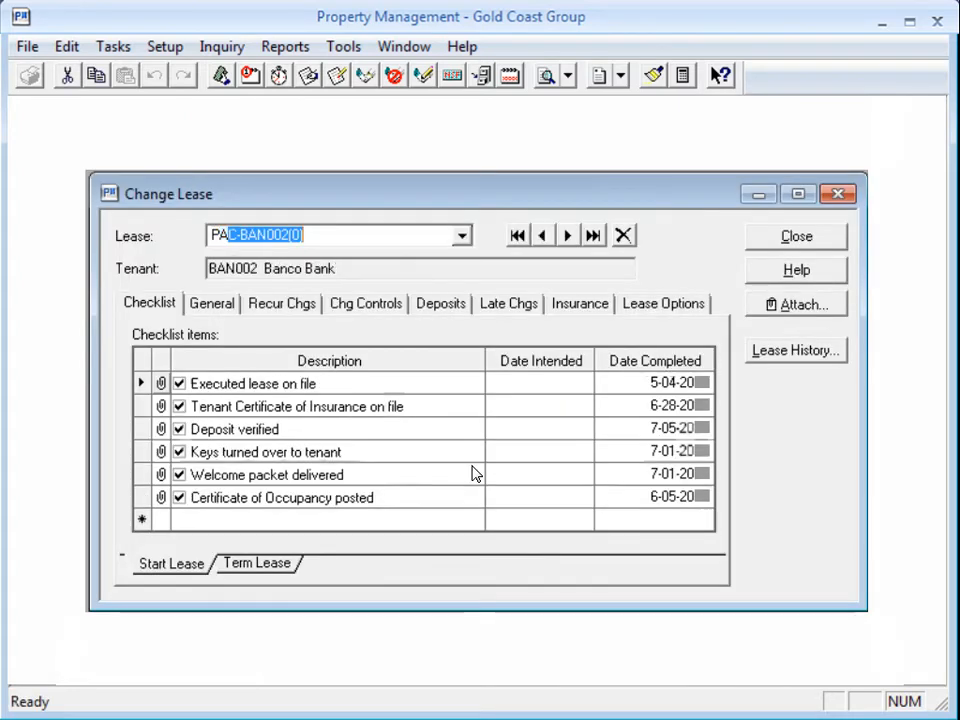
{"action": "left_click", "coordinate": [447, 306]}
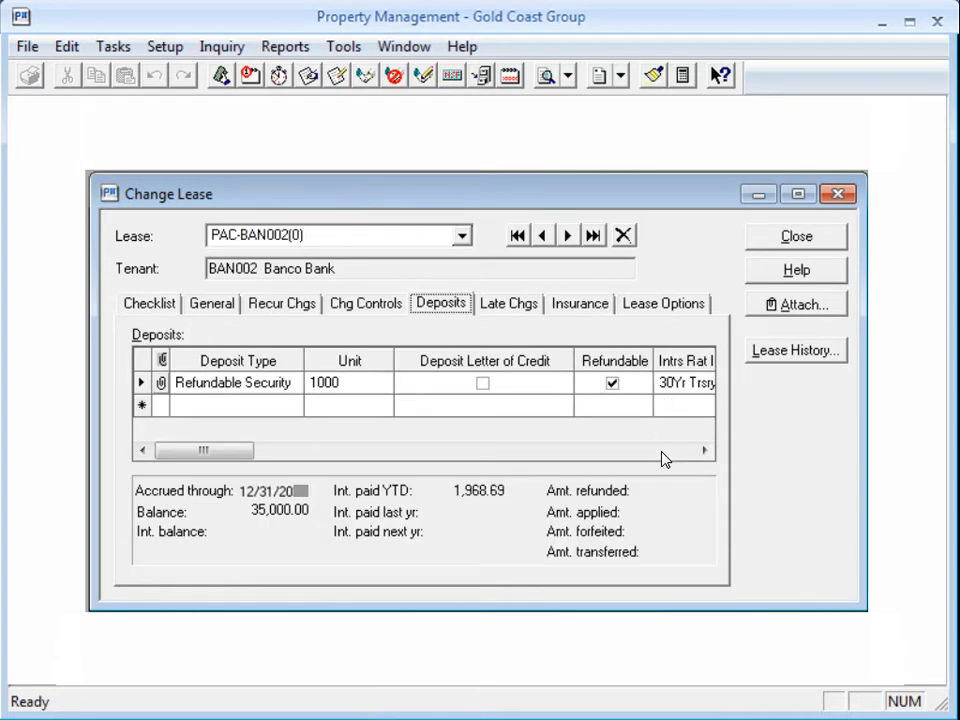
{"action": "left_click", "coordinate": [661, 452]}
{"action": "left_click", "coordinate": [661, 452]}
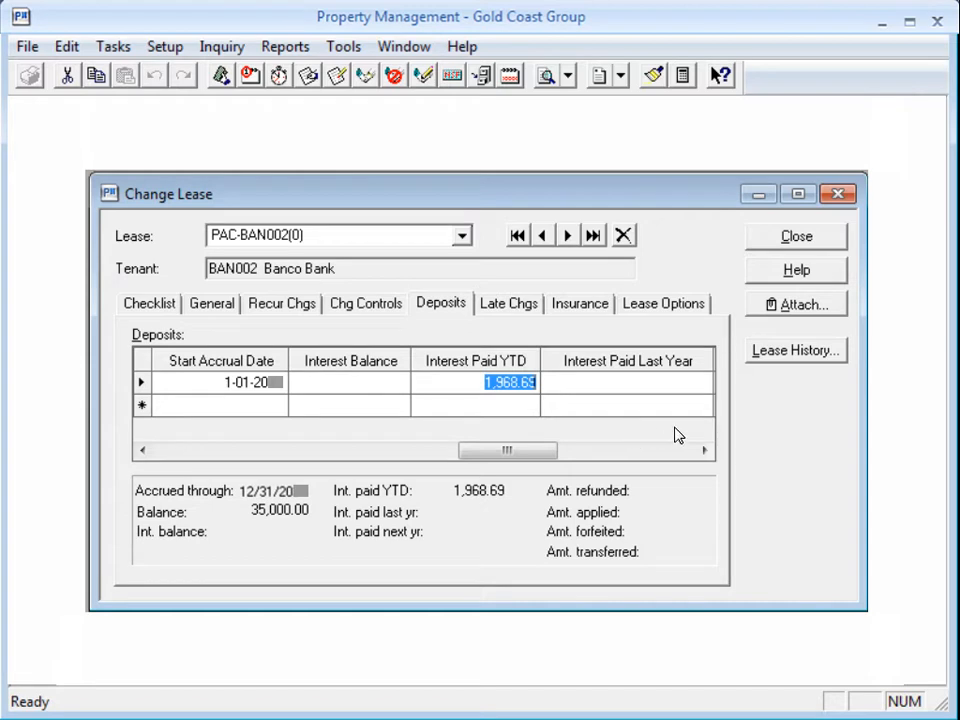
{"action": "left_click", "coordinate": [798, 238]}
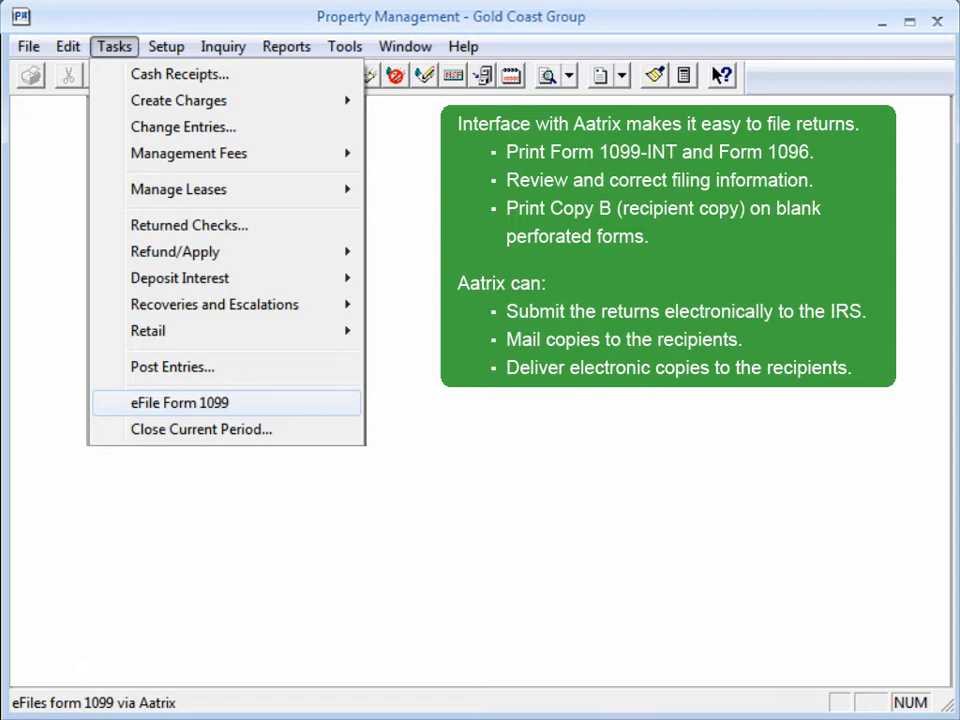
Step: Start the eFile Form 1099 task
{"action": "left_click", "coordinate": [180, 402]}
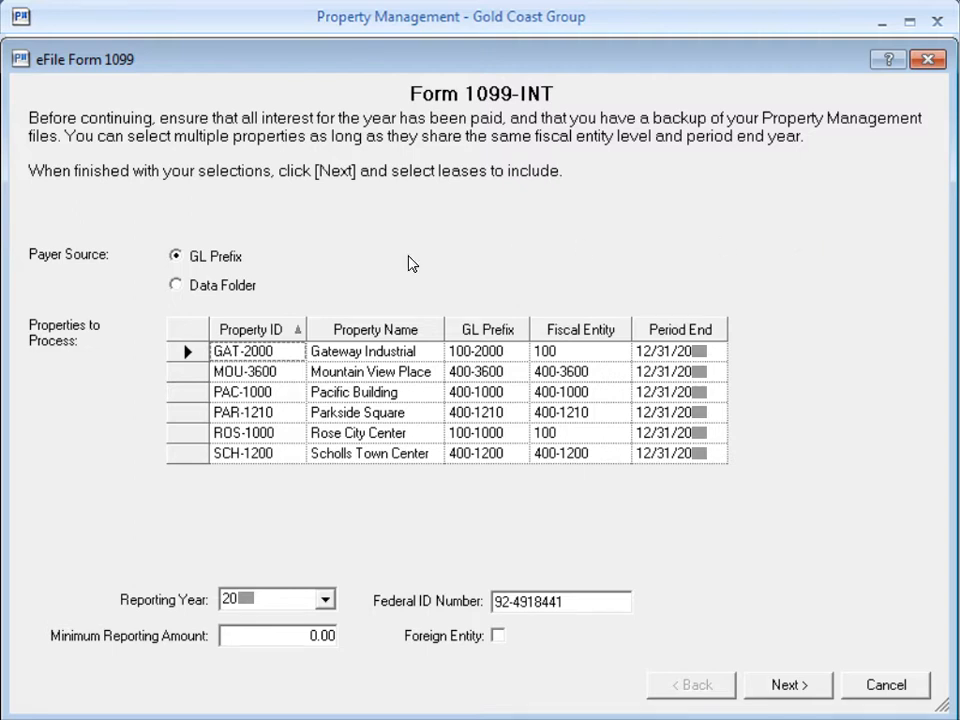
{"action": "left_click", "coordinate": [187, 353]}
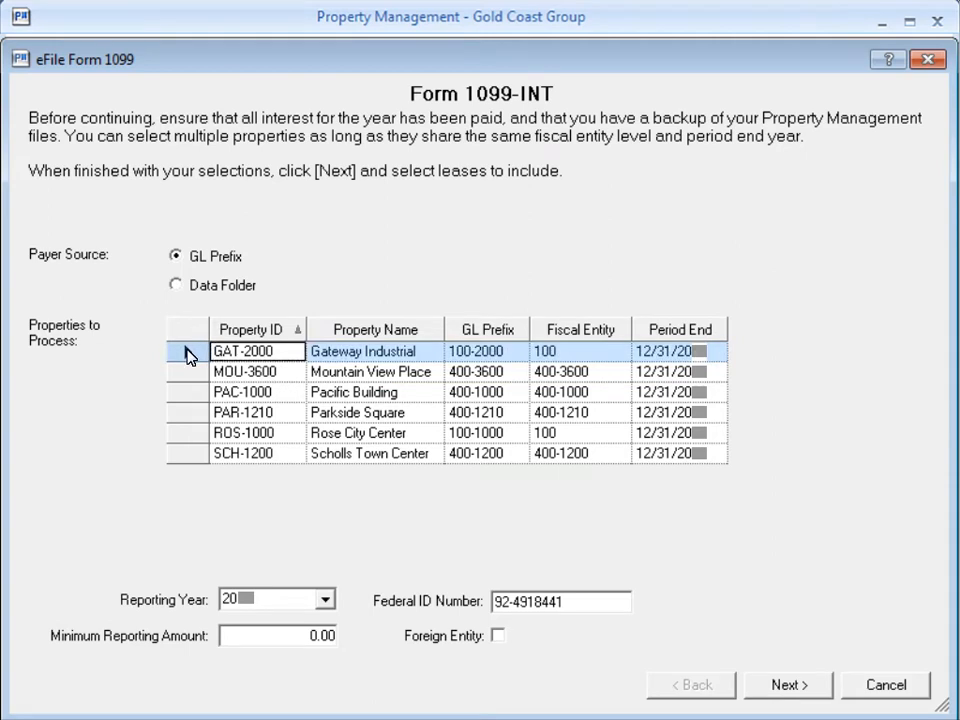
{"action": "left_click", "coordinate": [190, 436], "text": "ctrl"}
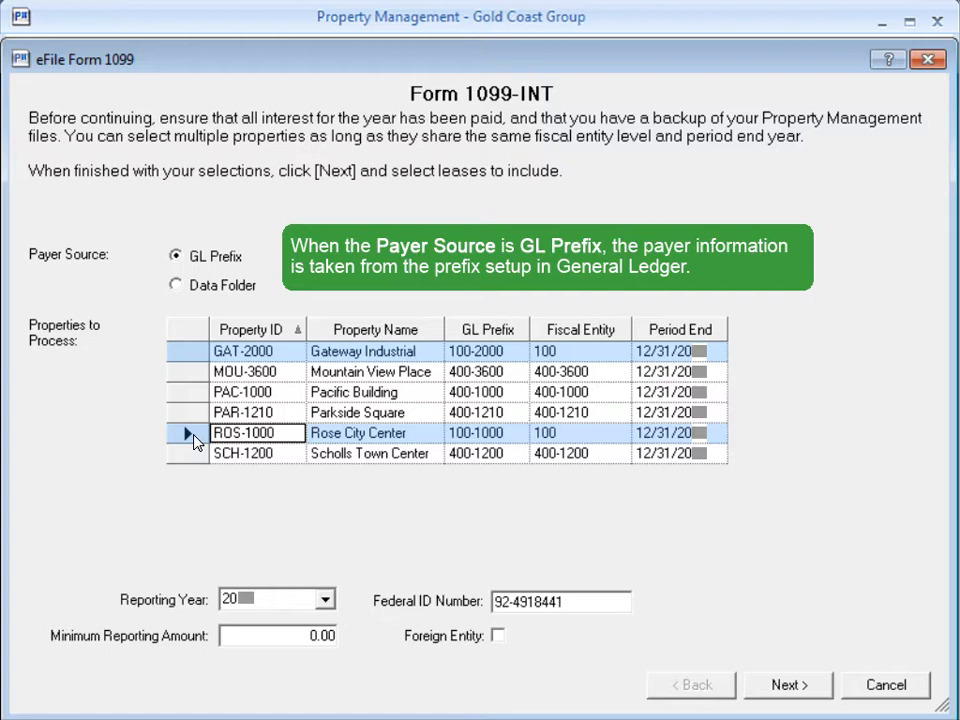
{"action": "left_click", "coordinate": [177, 286]}
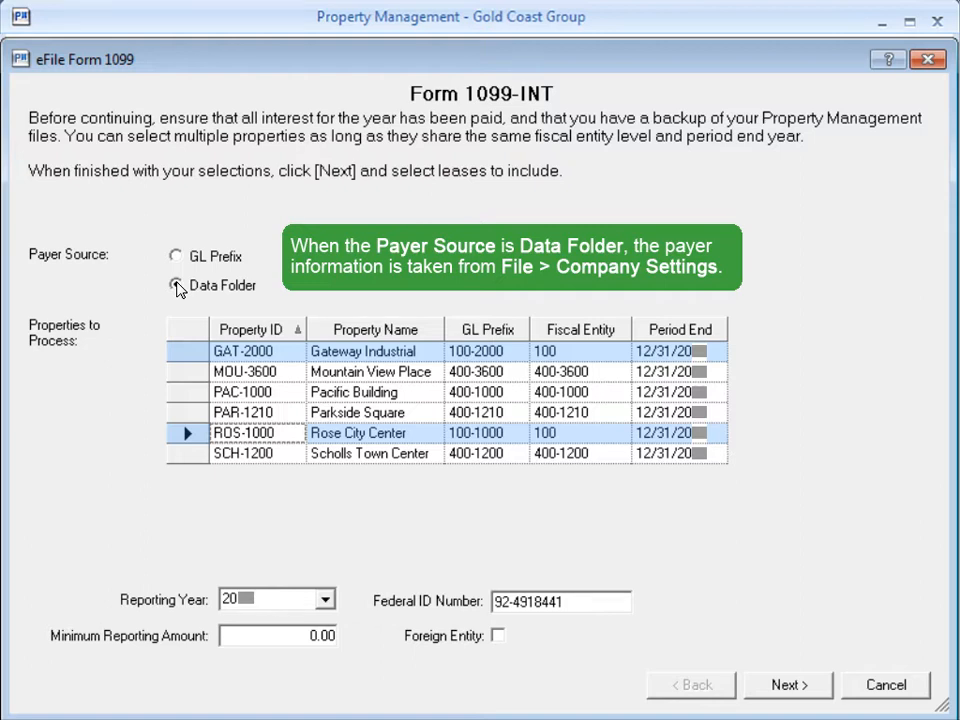
{"action": "left_click", "coordinate": [177, 256]}
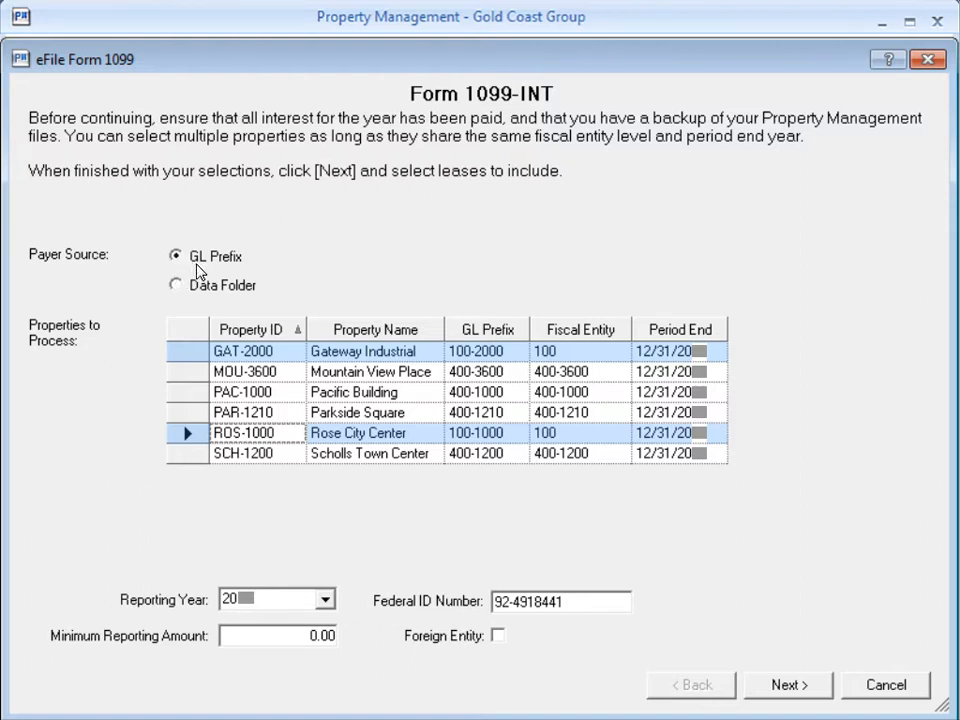
{"action": "left_click", "coordinate": [203, 353]}
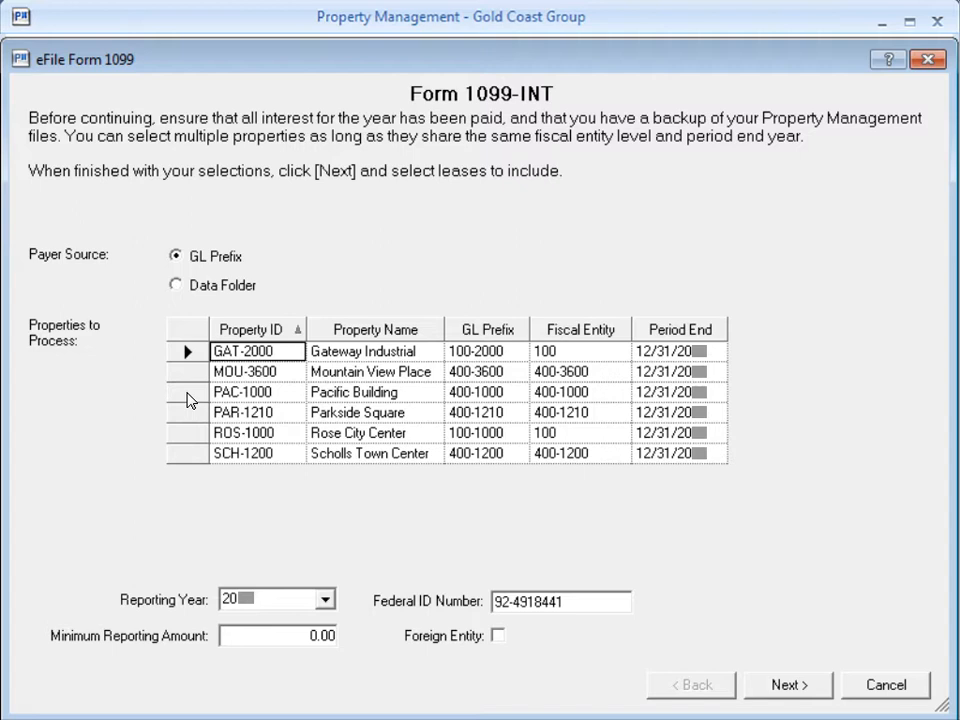
Step: Choose the Pacific Building (PAC-1000) as the property to process, set the minimum reporting amount to 600.00, and proceed to the leases
{"action": "left_click", "coordinate": [188, 397]}
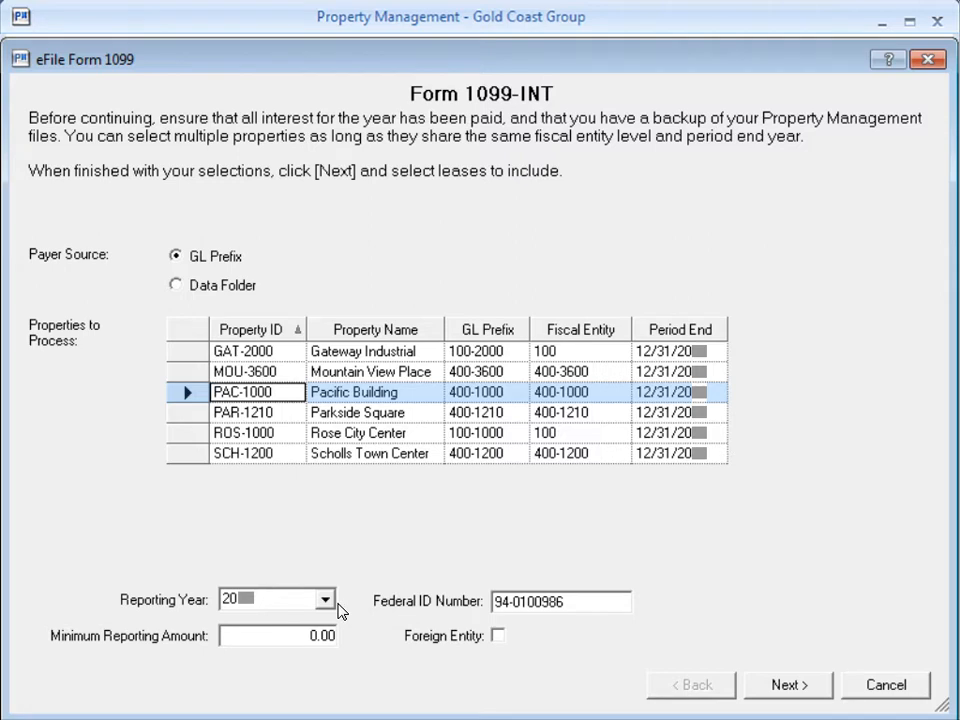
{"action": "key", "text": "Tab"}
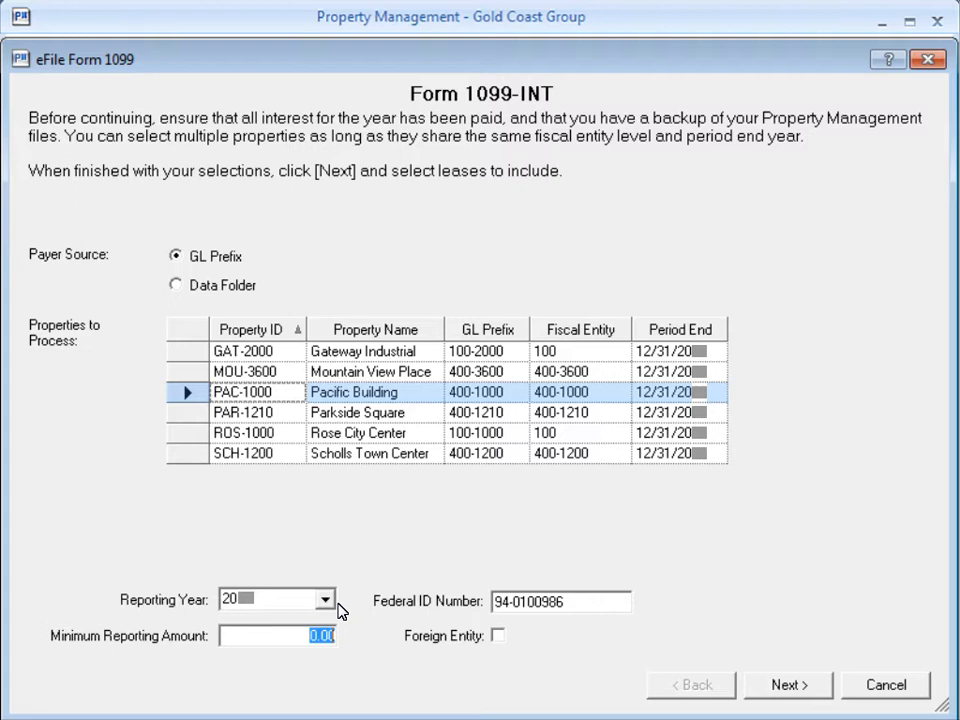
{"action": "type", "text": "600.00"}
{"action": "left_click", "coordinate": [807, 689]}
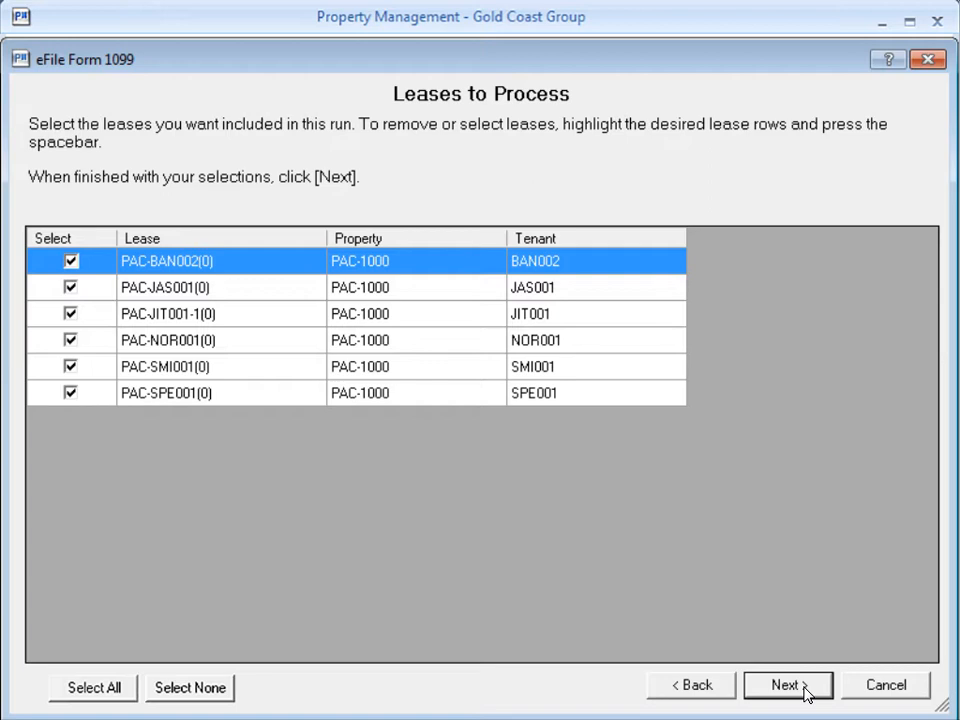
Step: Exclude leases PAC-NOR001(0), PAC-SMI001(0) and PAC-SPE001(0) from the 1099 run and continue
{"action": "left_click", "coordinate": [88, 400]}
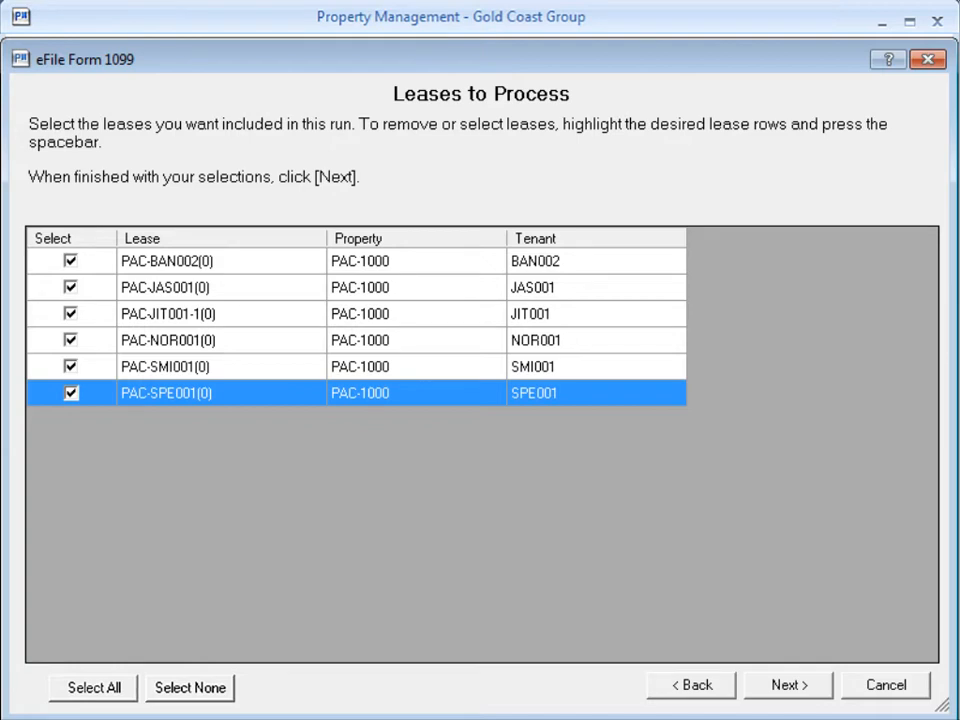
{"action": "key", "text": "shift+Up"}
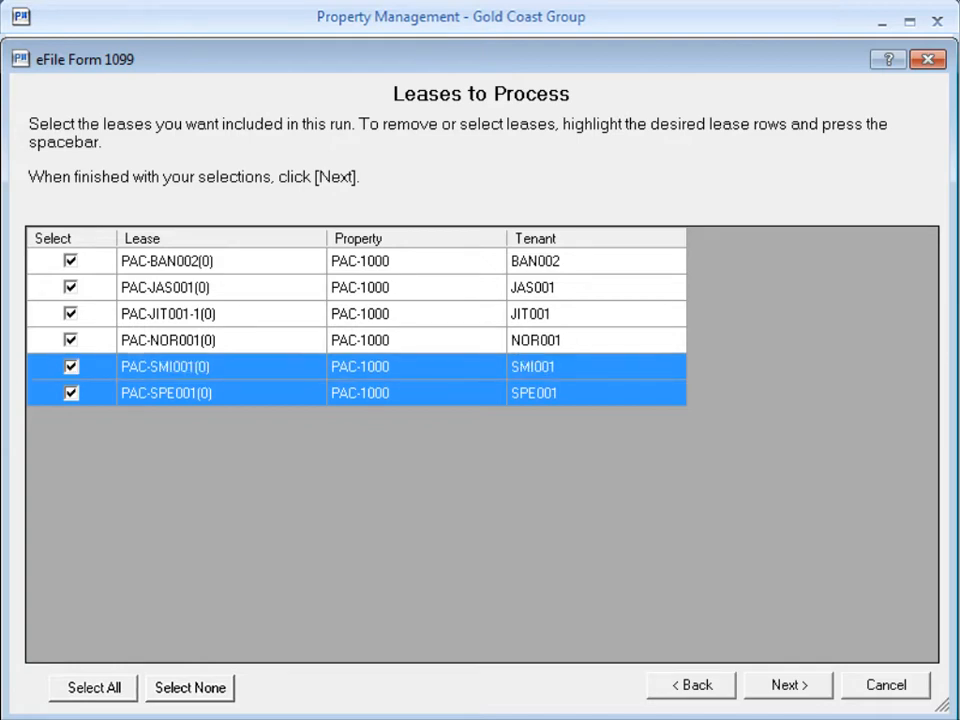
{"action": "key", "text": "shift+Up"}
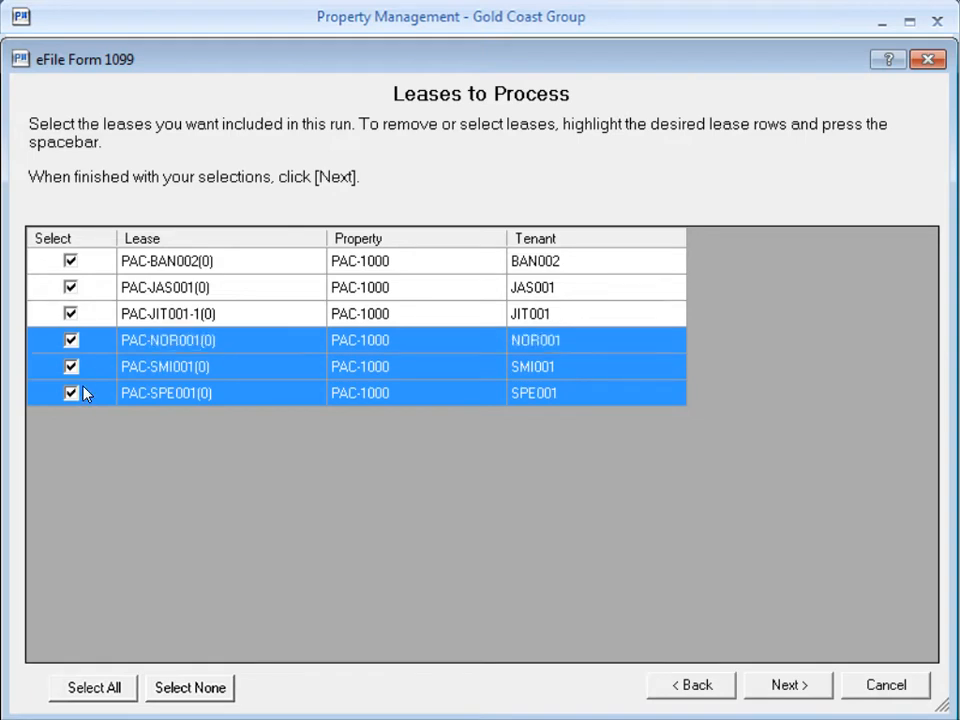
{"action": "key", "text": "space"}
{"action": "left_click", "coordinate": [814, 692]}
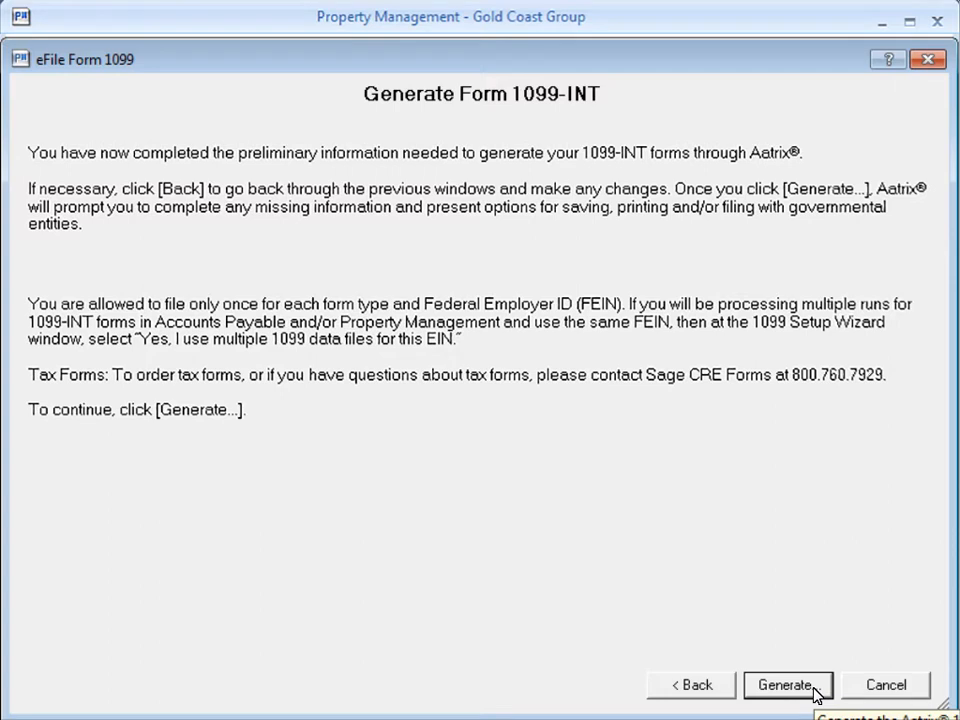
Step: Generate the 1099-INT forms, start processing without a test drive, and accept the payer TIN, single data file option and payer information
{"action": "left_click", "coordinate": [787, 685]}
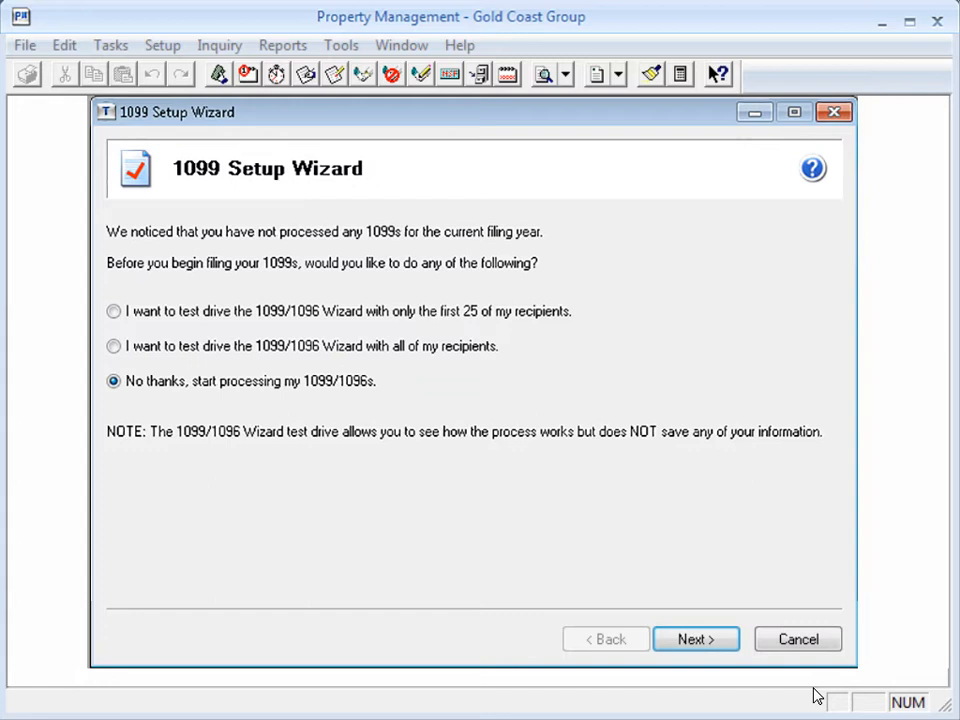
{"action": "left_click", "coordinate": [705, 641]}
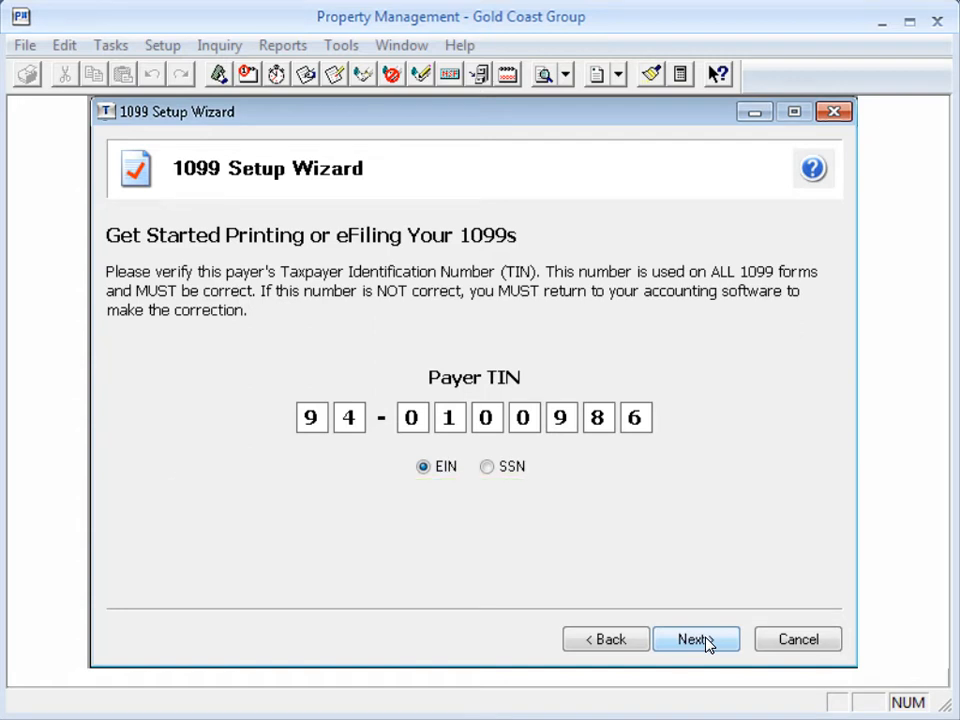
{"action": "left_click", "coordinate": [696, 639]}
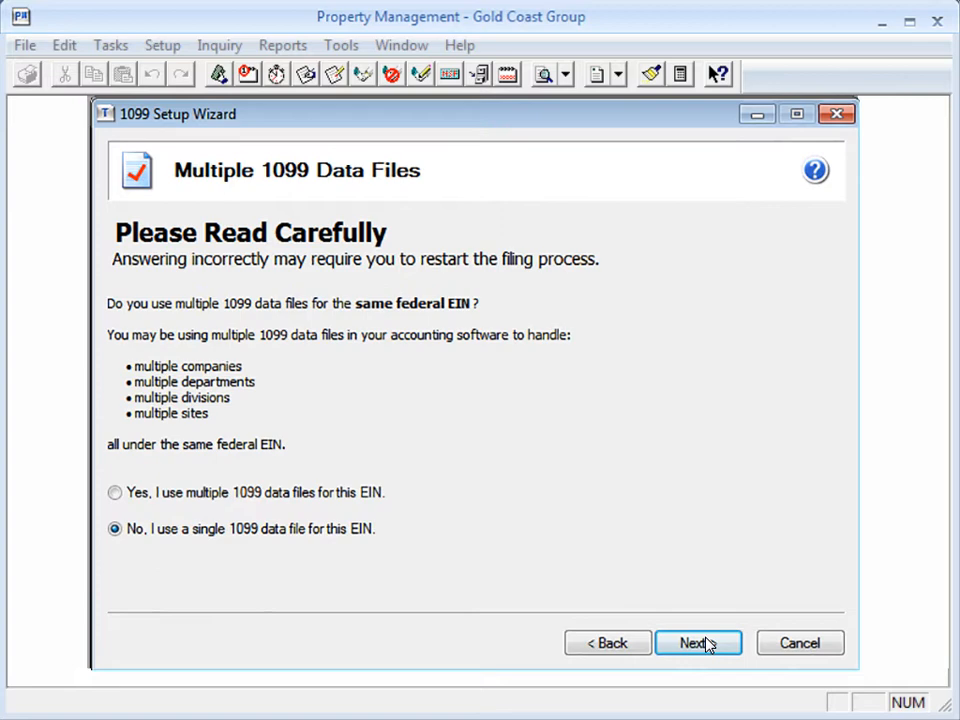
{"action": "left_click", "coordinate": [697, 643]}
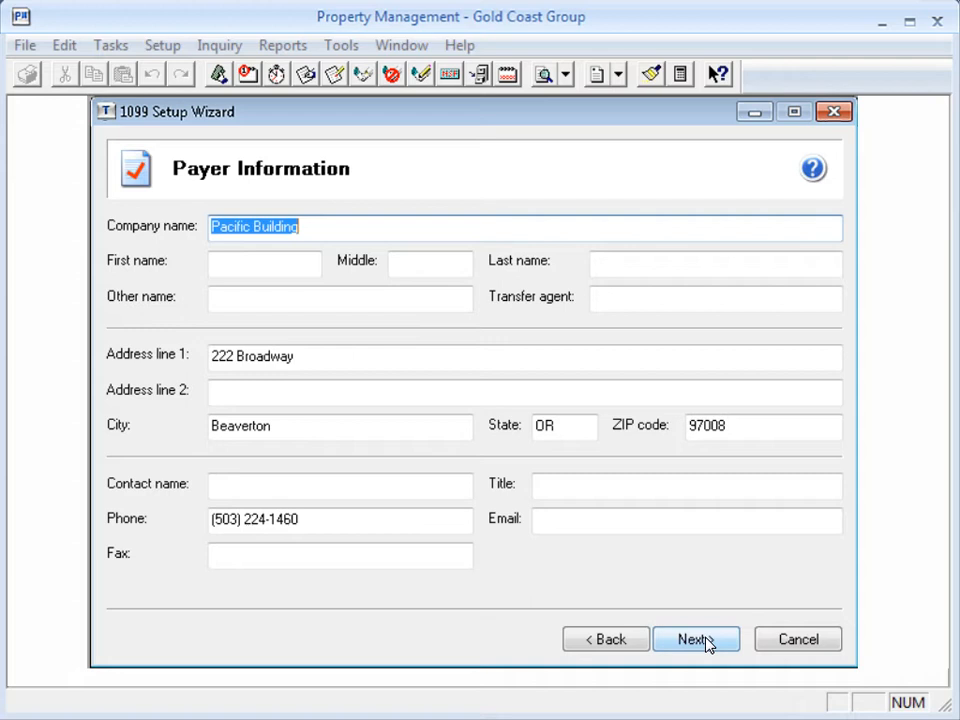
{"action": "left_click", "coordinate": [707, 644]}
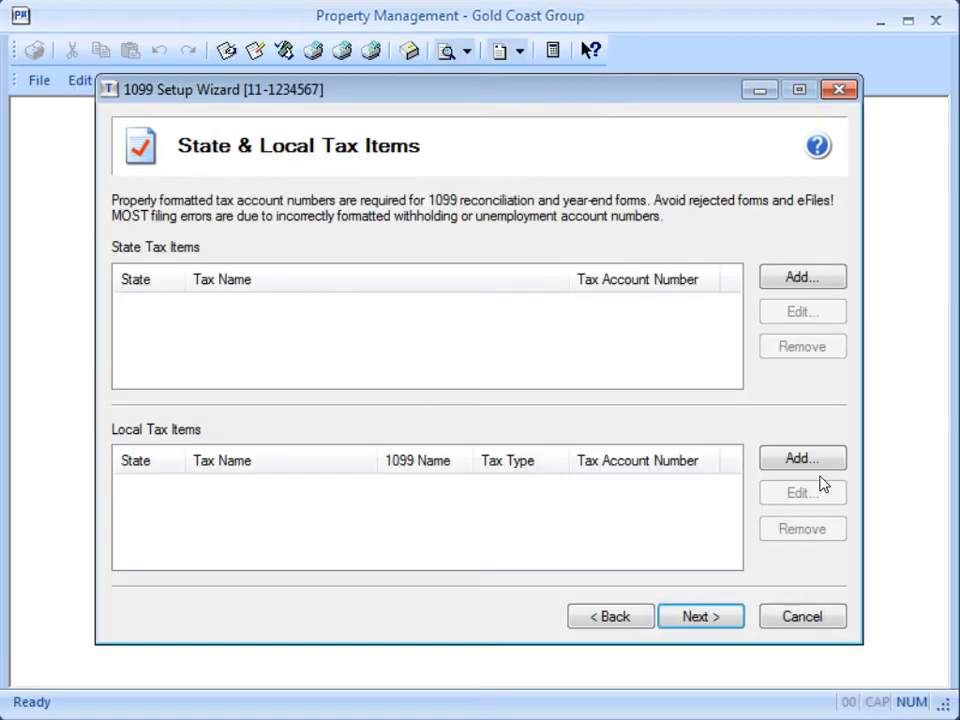
Step: Add a state tax item for OR (Oregon) State Withholding with its tax account number
{"action": "left_click", "coordinate": [836, 281]}
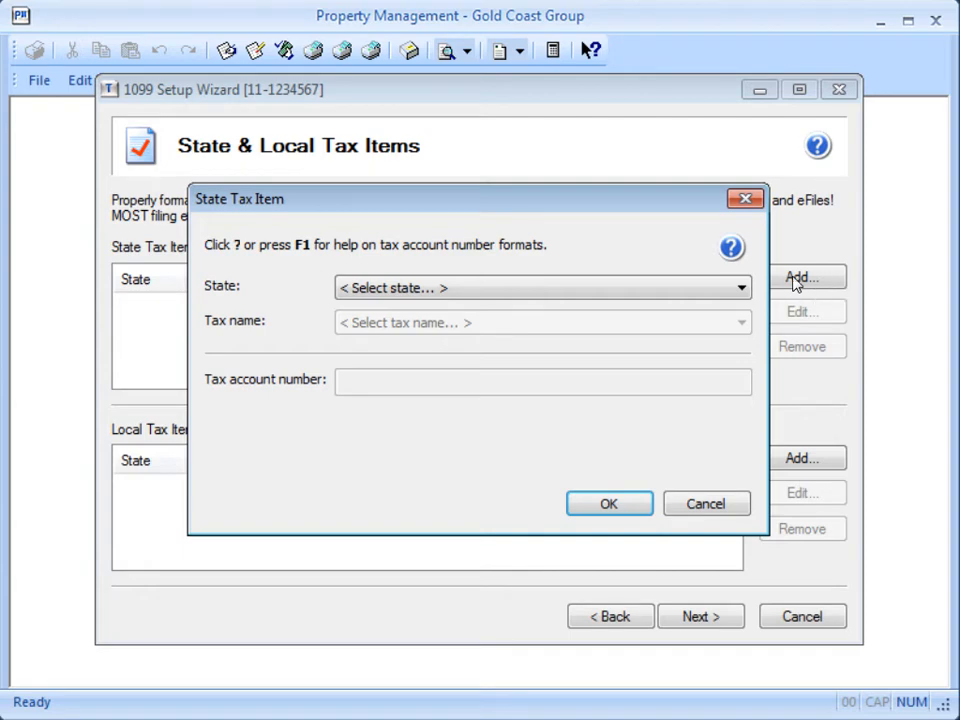
{"action": "left_click", "coordinate": [747, 293]}
{"action": "type", "text": "or"}
{"action": "left_click", "coordinate": [746, 293]}
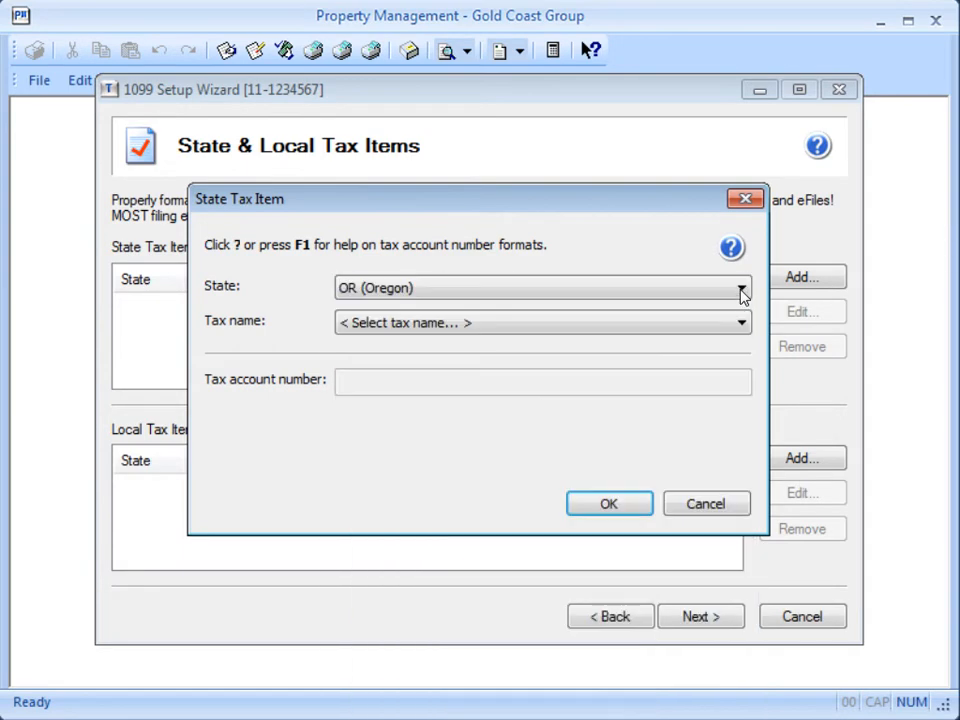
{"action": "left_click", "coordinate": [742, 324]}
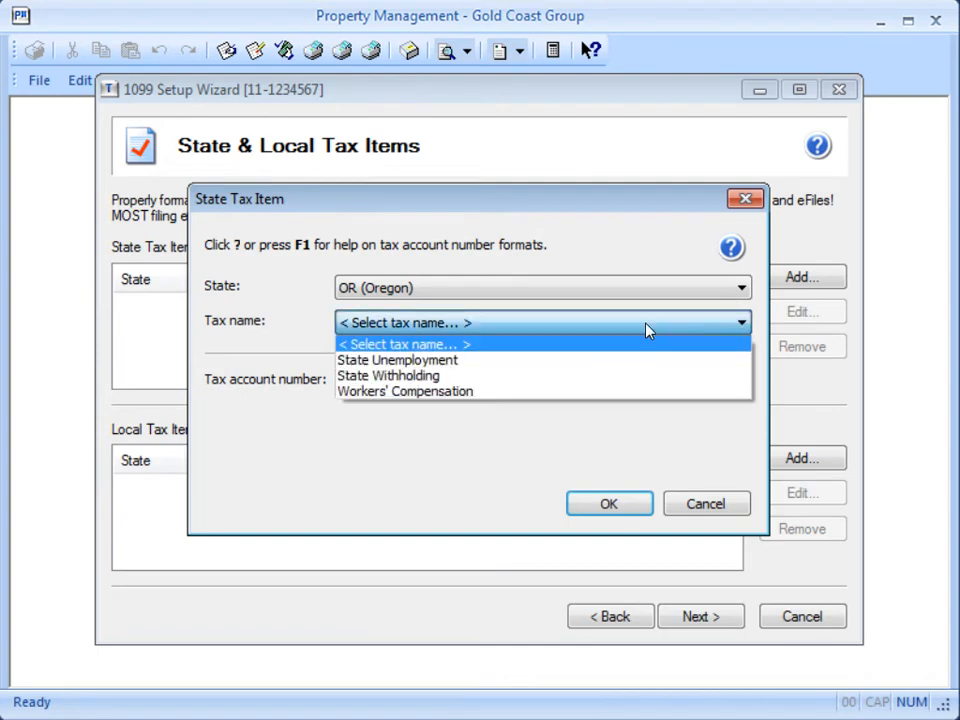
{"action": "left_click", "coordinate": [540, 376]}
{"action": "left_click", "coordinate": [519, 381]}
{"action": "type", "text": "112345-6"}
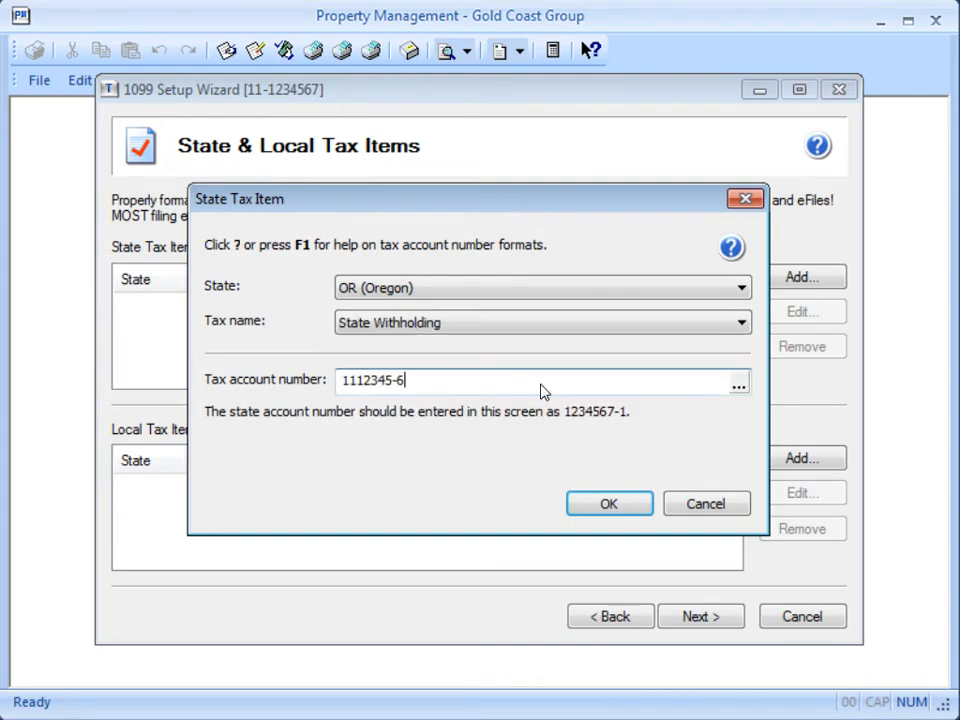
{"action": "left_click", "coordinate": [607, 505]}
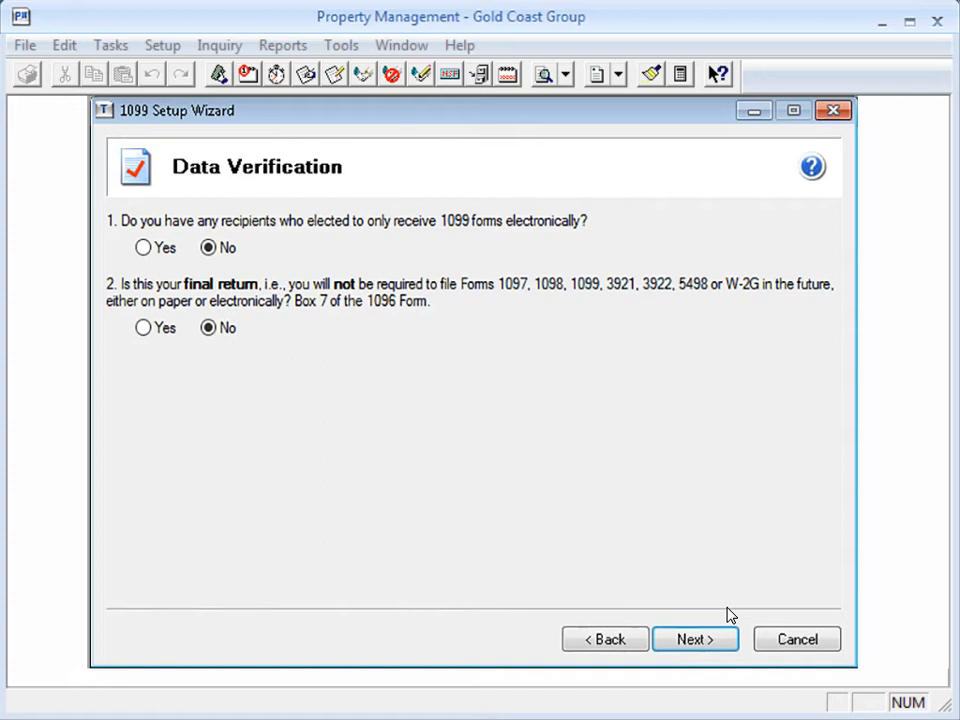
Step: Answer Yes to both data verification questions, electronic-only recipients and final return, and proceed to the preparer
{"action": "left_click", "coordinate": [143, 248]}
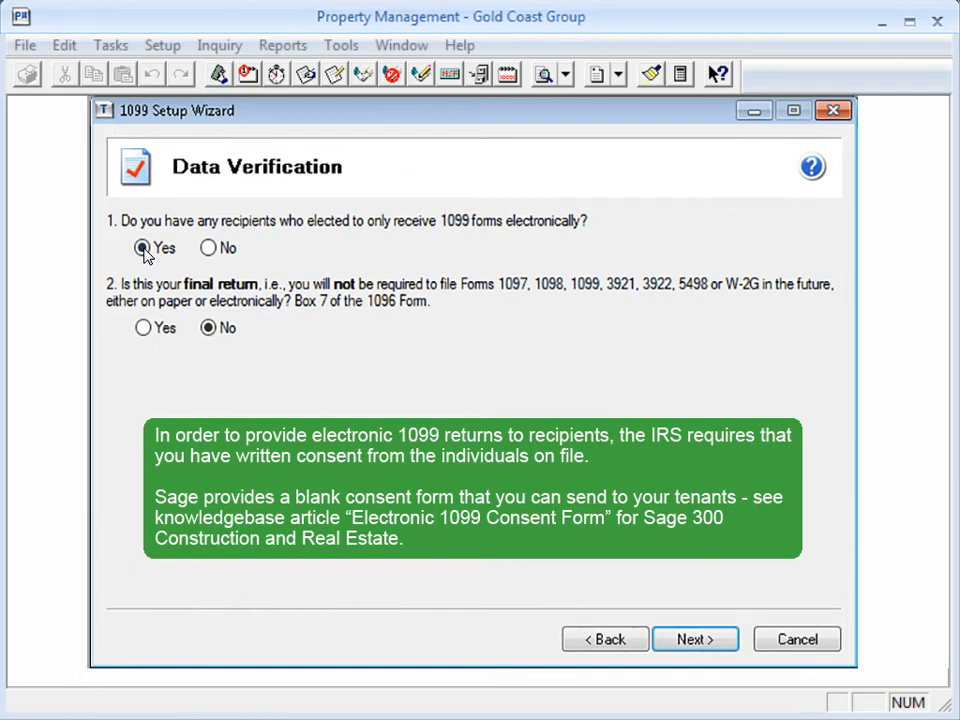
{"action": "left_click", "coordinate": [142, 328]}
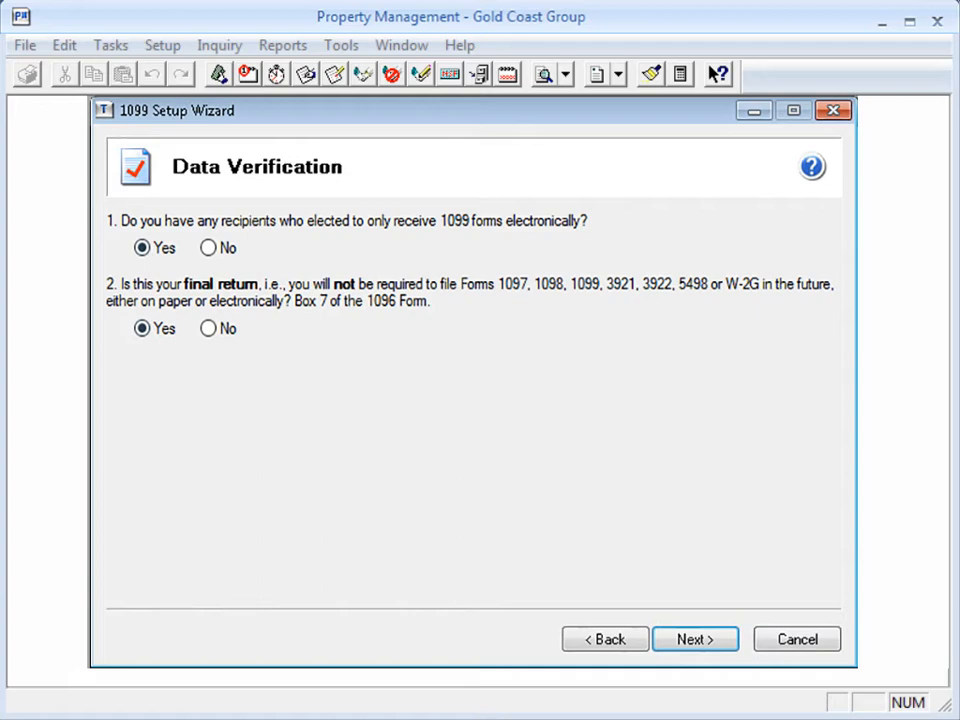
{"action": "left_click", "coordinate": [705, 640]}
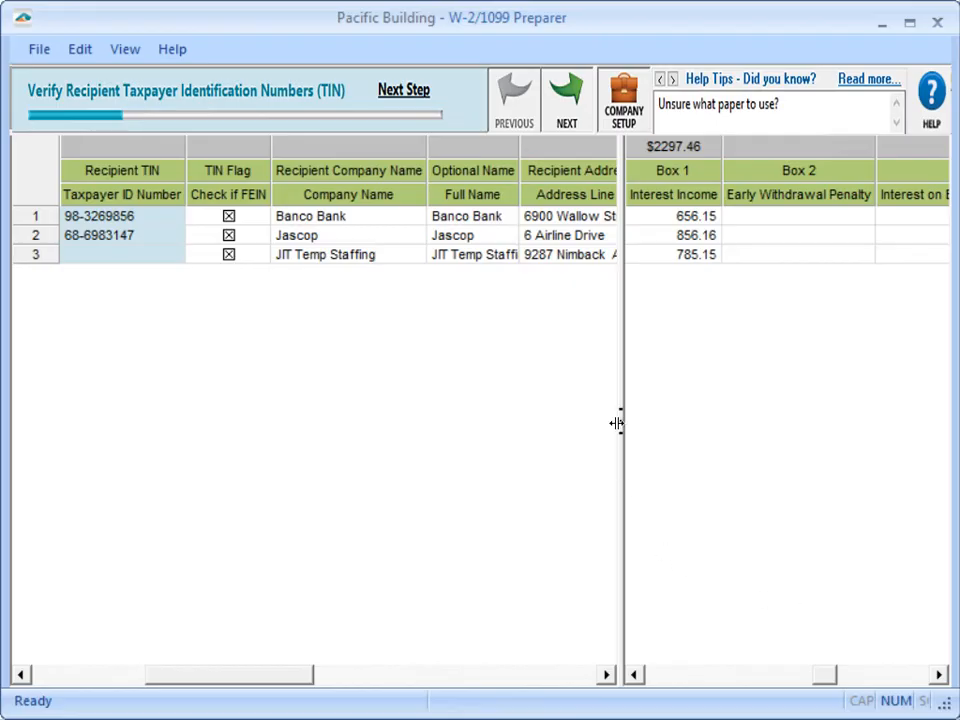
Step: Widen the recipient pane, enter the missing taxpayer ID number for JIT Temp Staffing, and proceed to the FEIN check
{"action": "left_click_drag", "start_coordinate": [617, 422], "coordinate": [878, 431]}
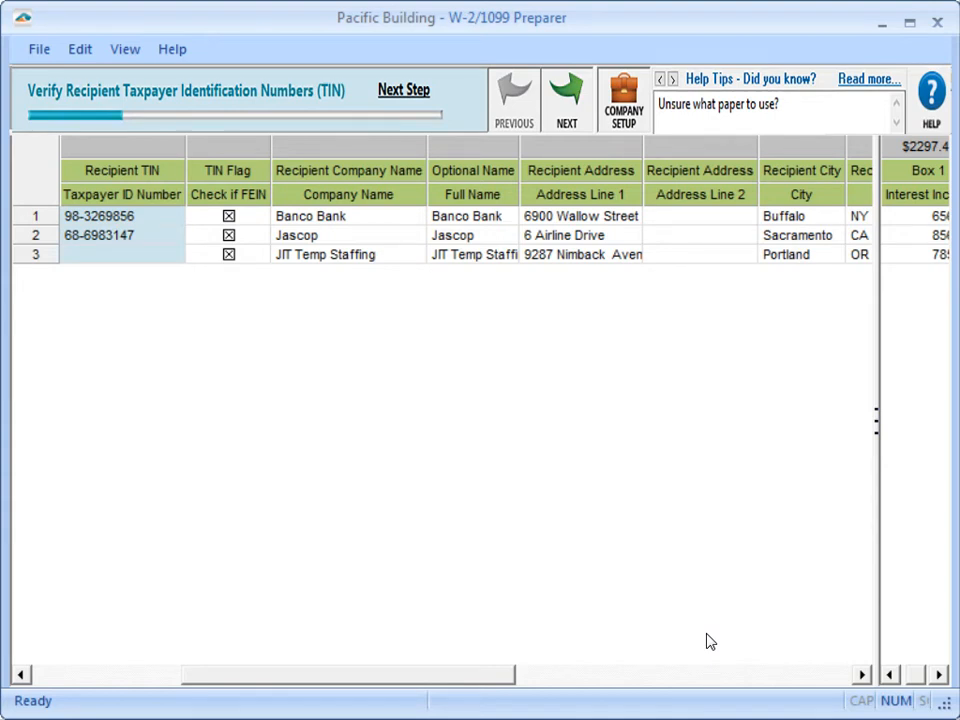
{"action": "left_click", "coordinate": [585, 116]}
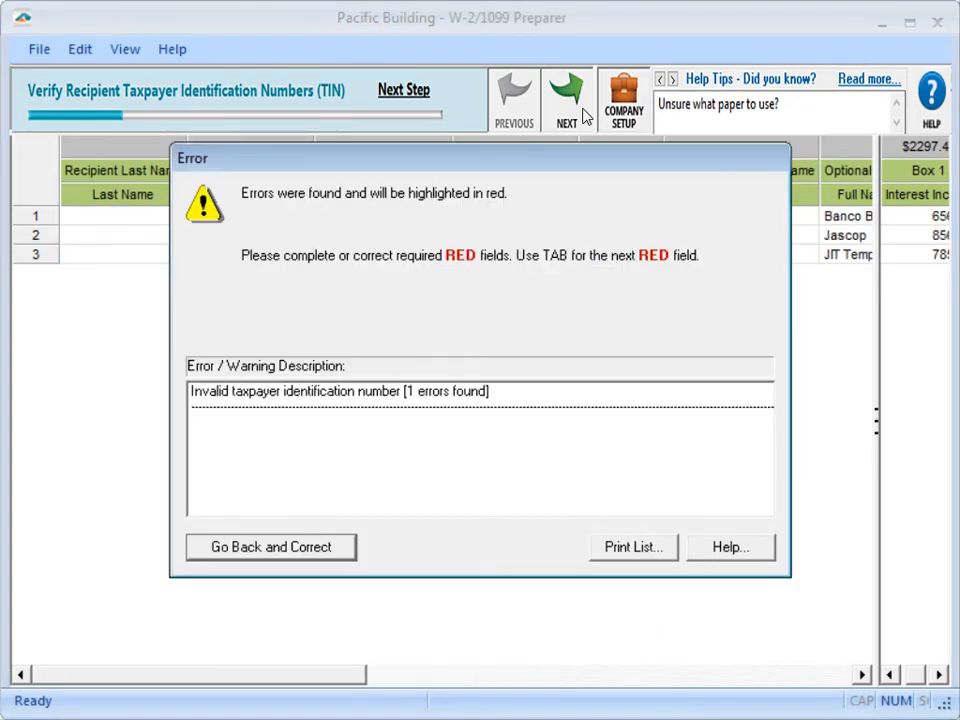
{"action": "left_click", "coordinate": [336, 548]}
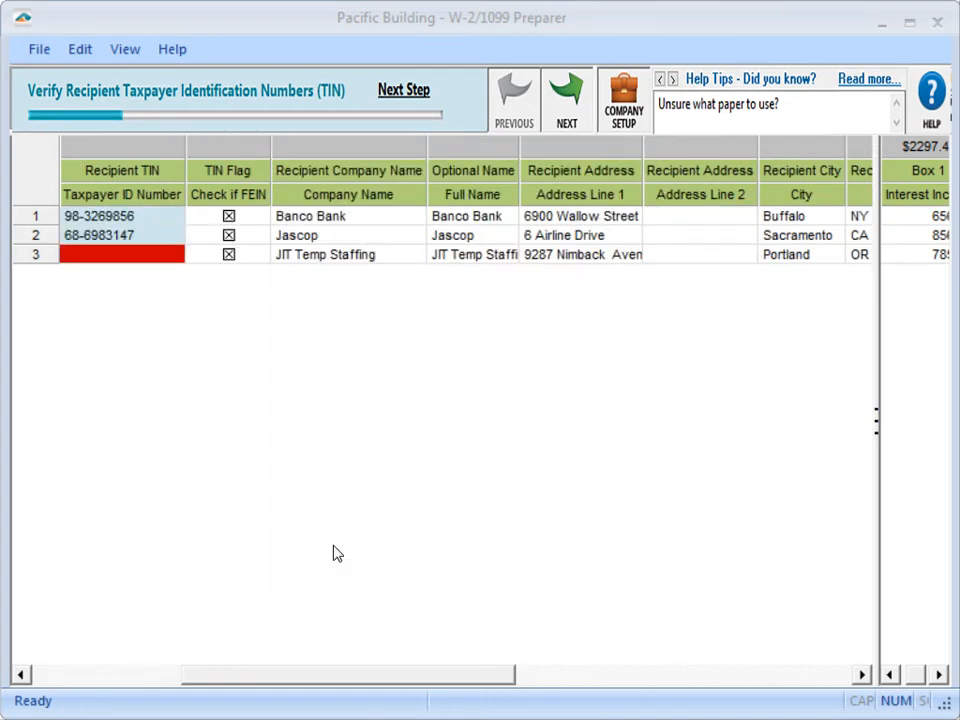
{"action": "left_click", "coordinate": [95, 254]}
{"action": "type", "text": "11-1234567"}
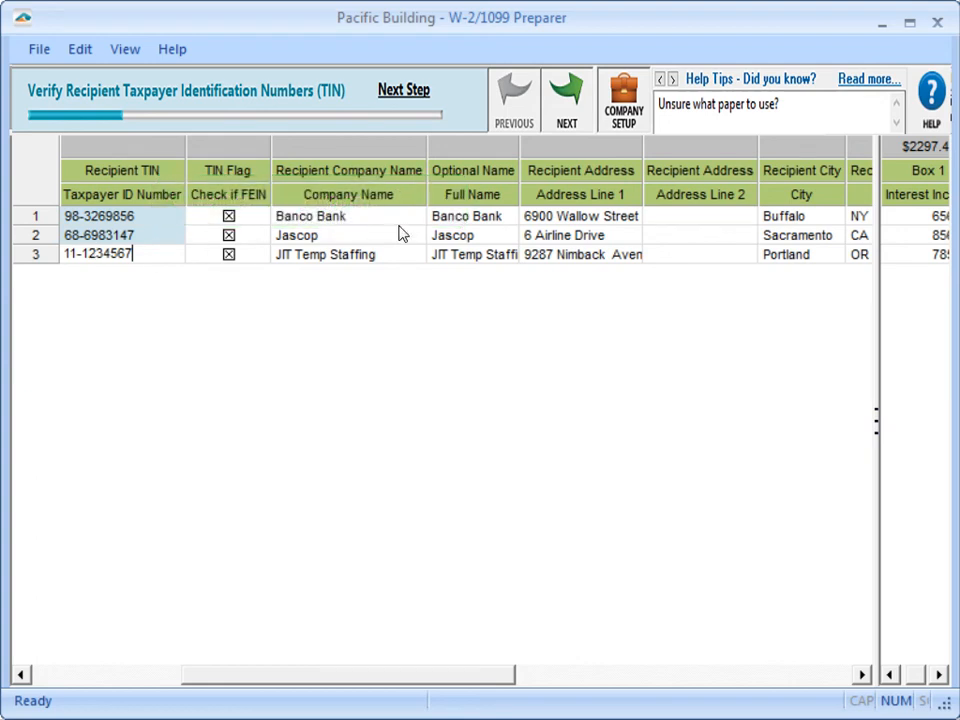
{"action": "left_click", "coordinate": [564, 100]}
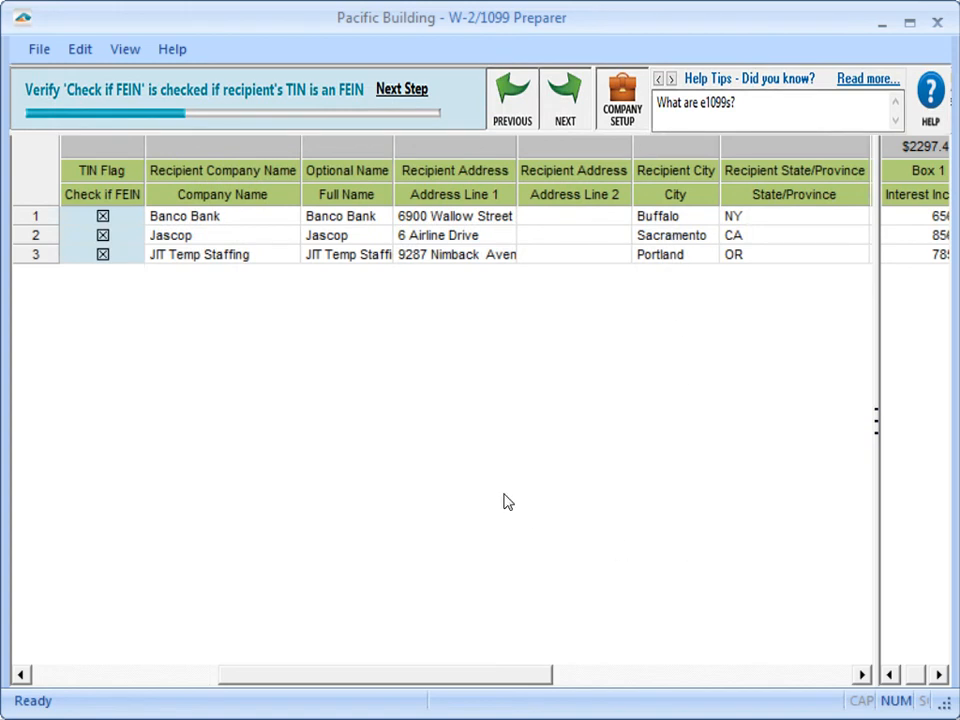
Step: Replace Banco Bank's Address Line 1 with the new PO box address
{"action": "left_click", "coordinate": [401, 220]}
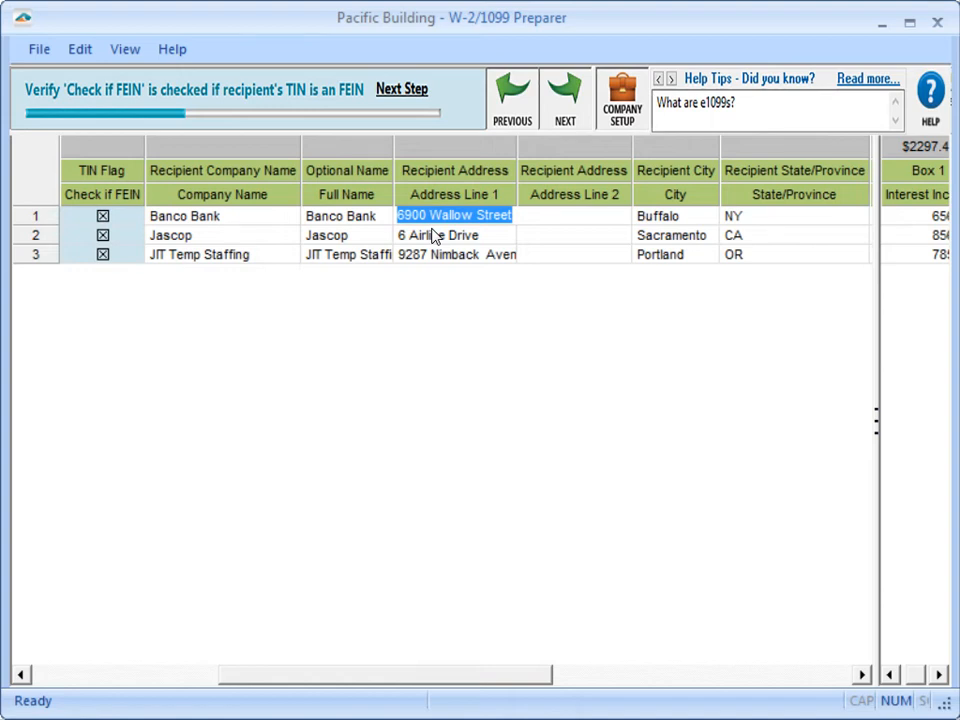
{"action": "type", "text": "PO Box123"}
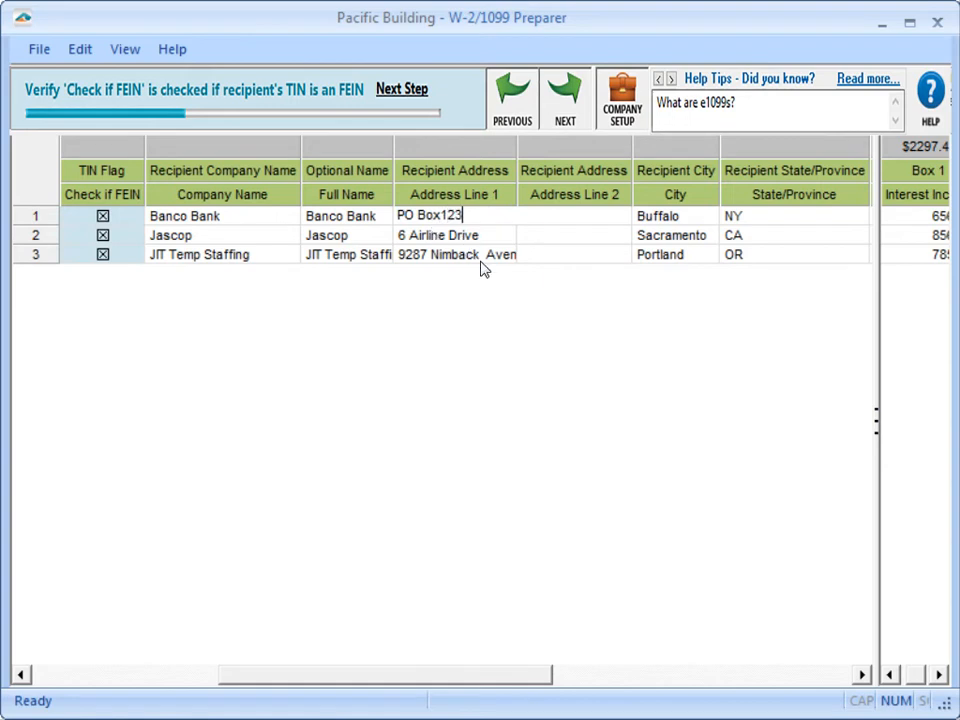
{"action": "left_click", "coordinate": [501, 383]}
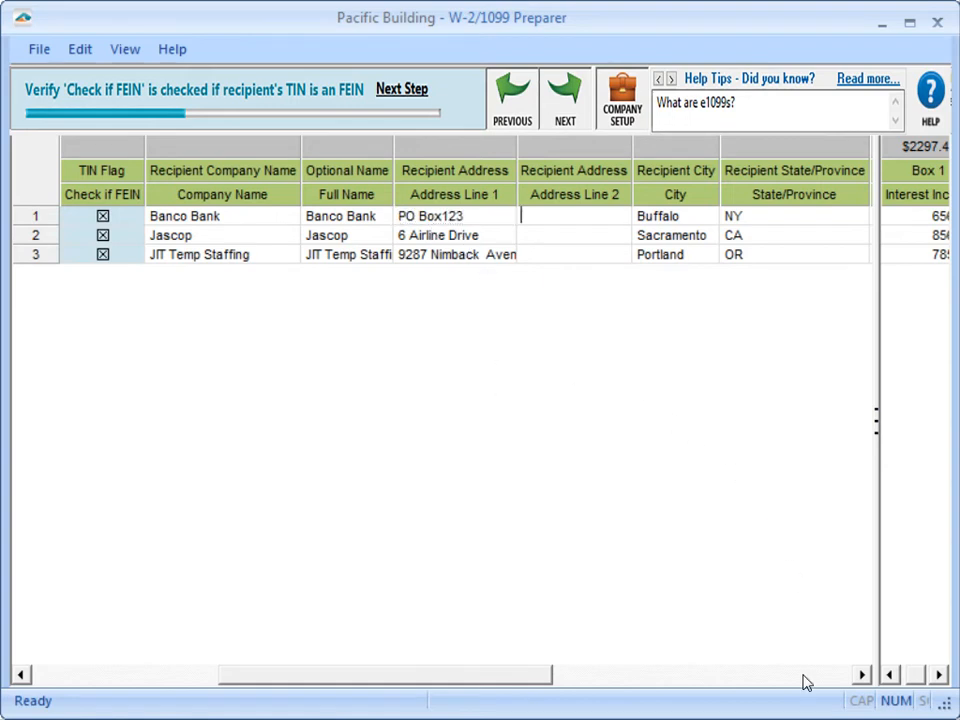
Step: Examine the commands available for the recipients' E-mail Address column under Electronic Delivery
{"action": "left_click", "coordinate": [801, 675]}
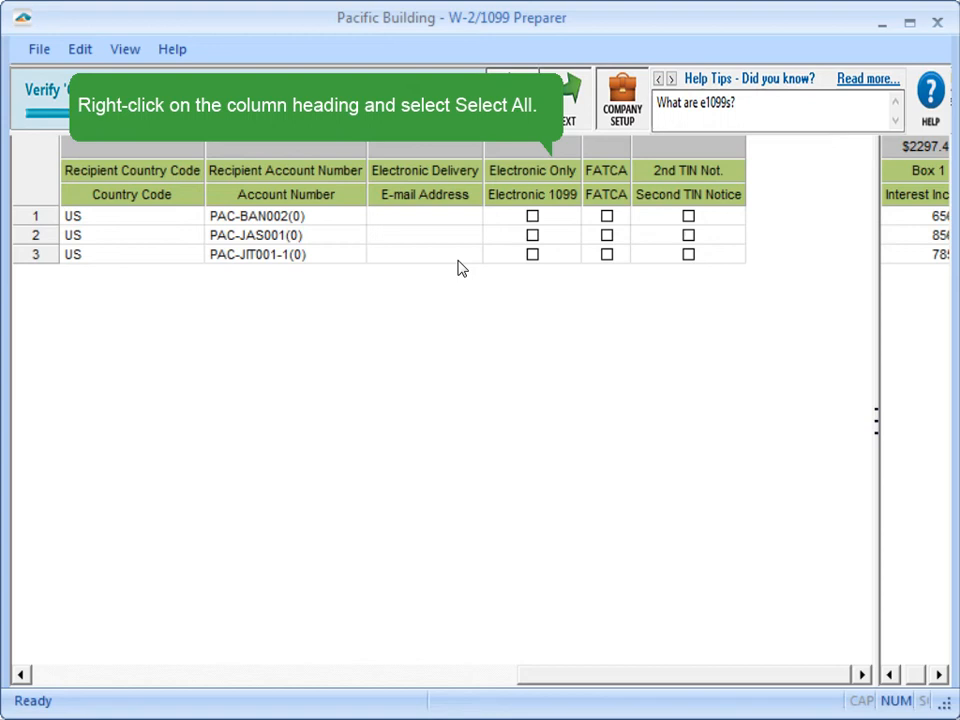
{"action": "right_click", "coordinate": [440, 196]}
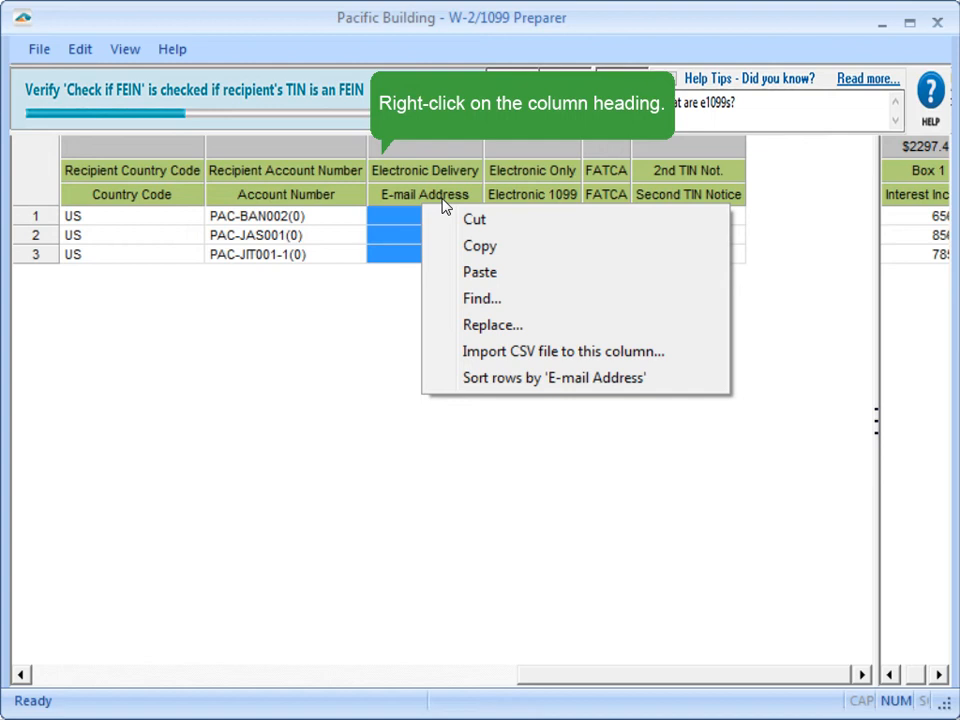
{"action": "key", "text": "Escape"}
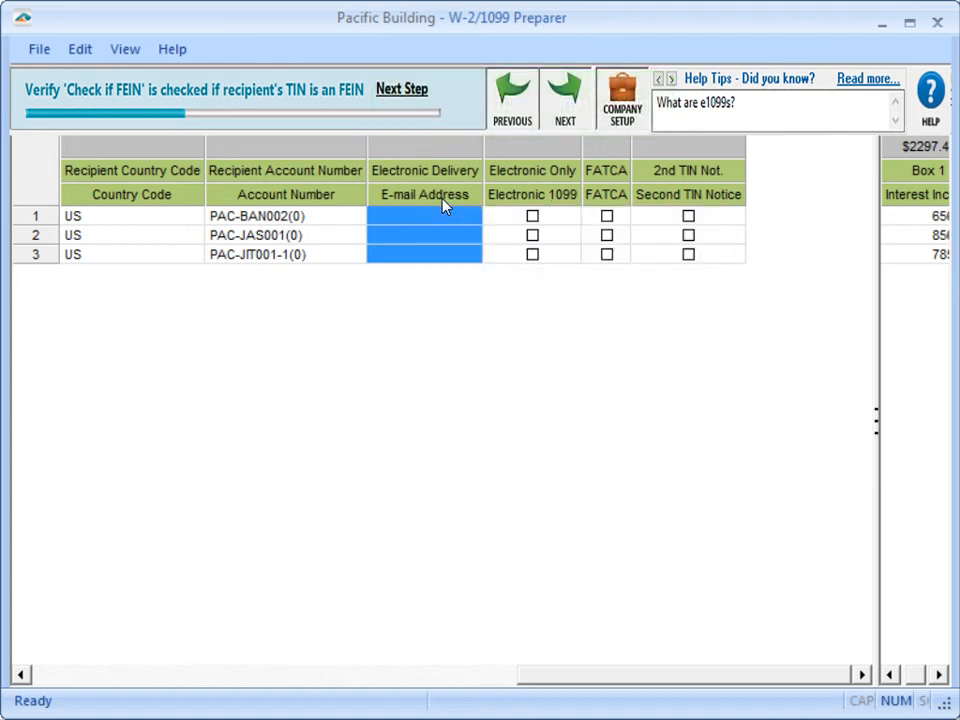
Step: Accept the FEIN, name and address checks, and review the widened income boxes before continuing to the filing state check
{"action": "left_click", "coordinate": [573, 116]}
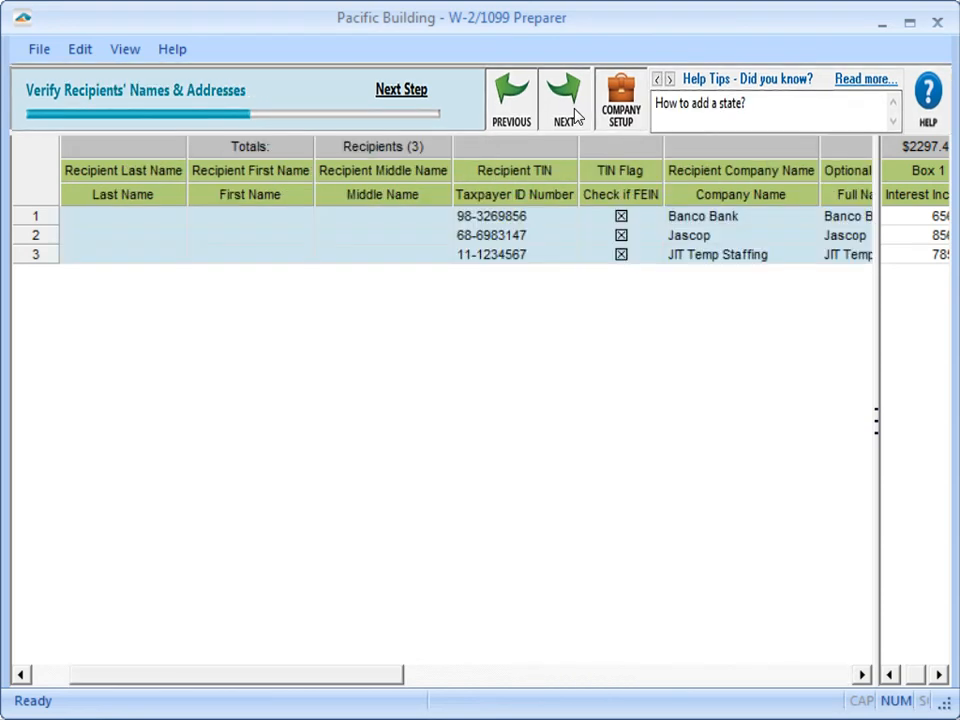
{"action": "left_click", "coordinate": [573, 116]}
{"action": "left_click_drag", "start_coordinate": [874, 421], "coordinate": [218, 395]}
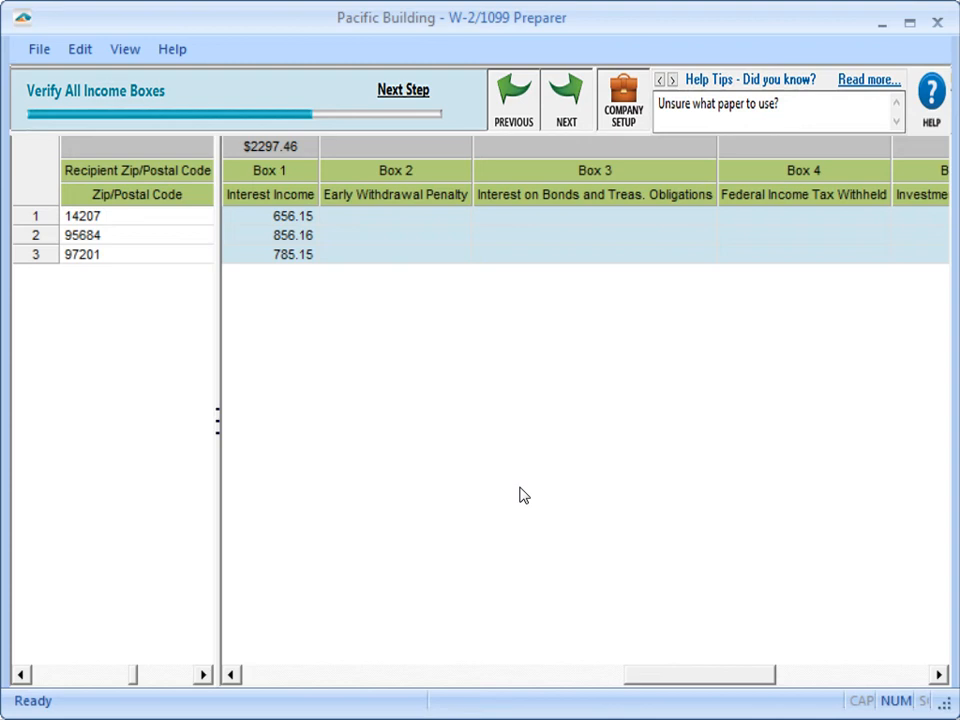
{"action": "left_click", "coordinate": [583, 112]}
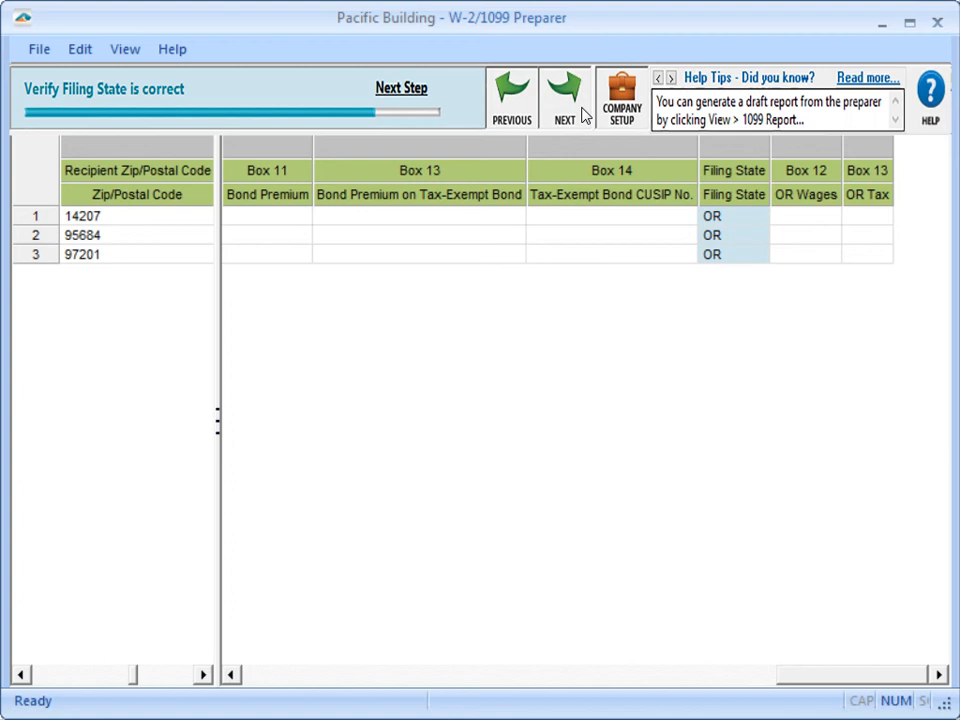
Step: Examine the row commands for the third recipient and the preparer's editing and file commands, including Company Setup and Save
{"action": "right_click", "coordinate": [46, 271]}
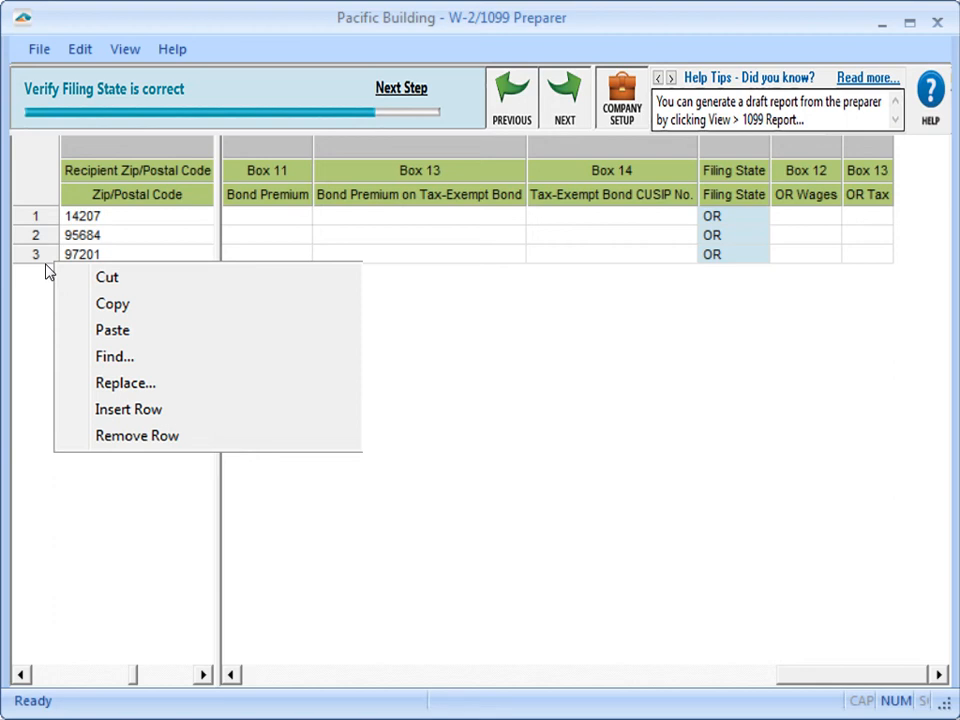
{"action": "left_click", "coordinate": [46, 265]}
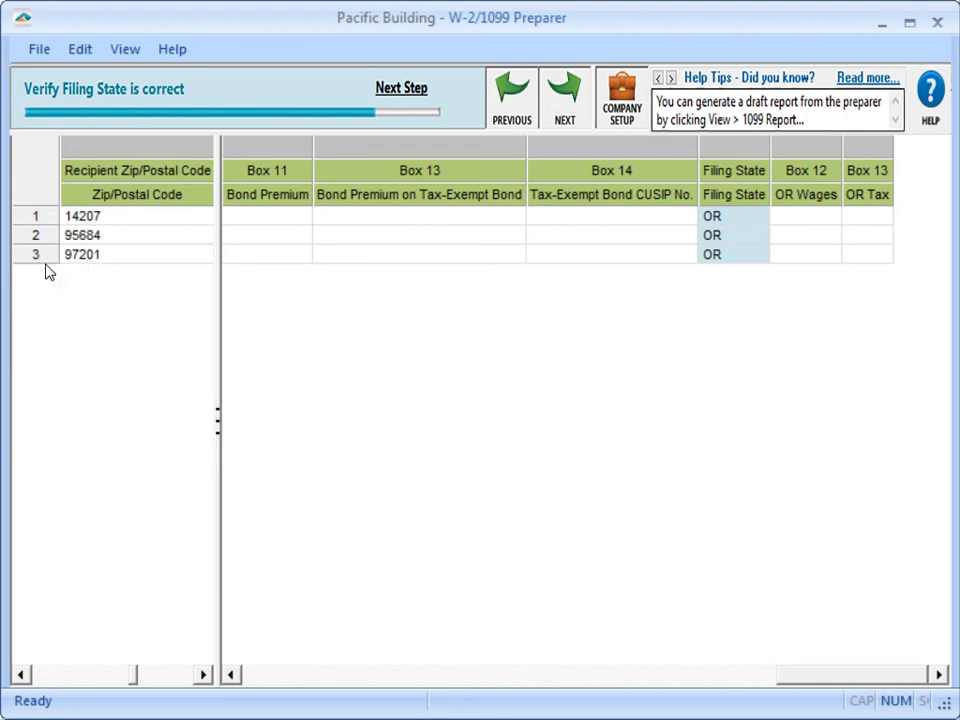
{"action": "left_click", "coordinate": [78, 50]}
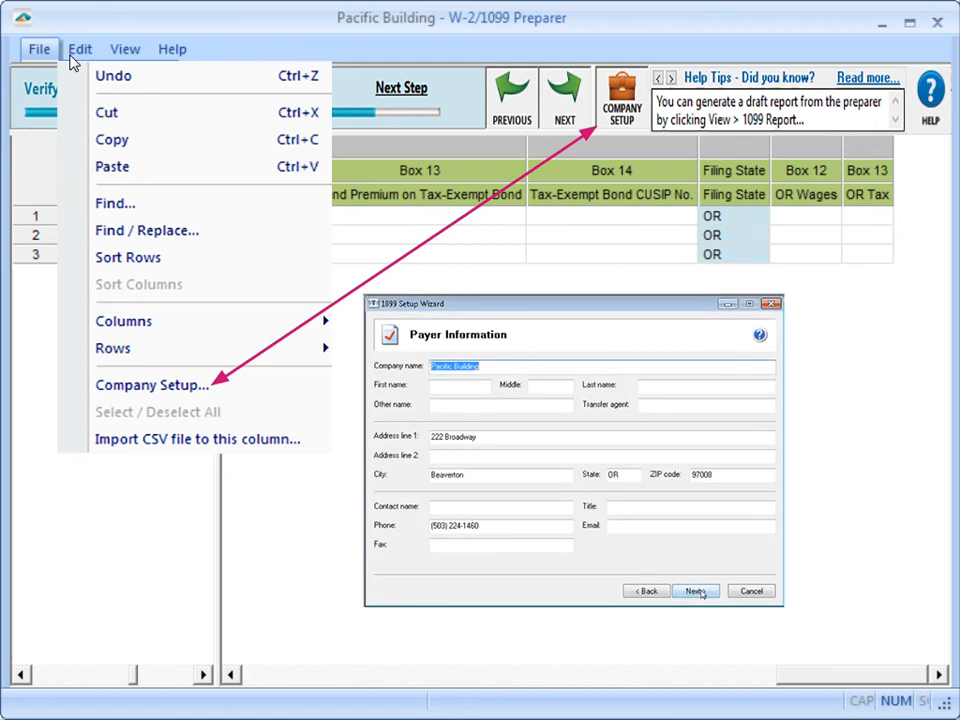
{"action": "left_click", "coordinate": [71, 58]}
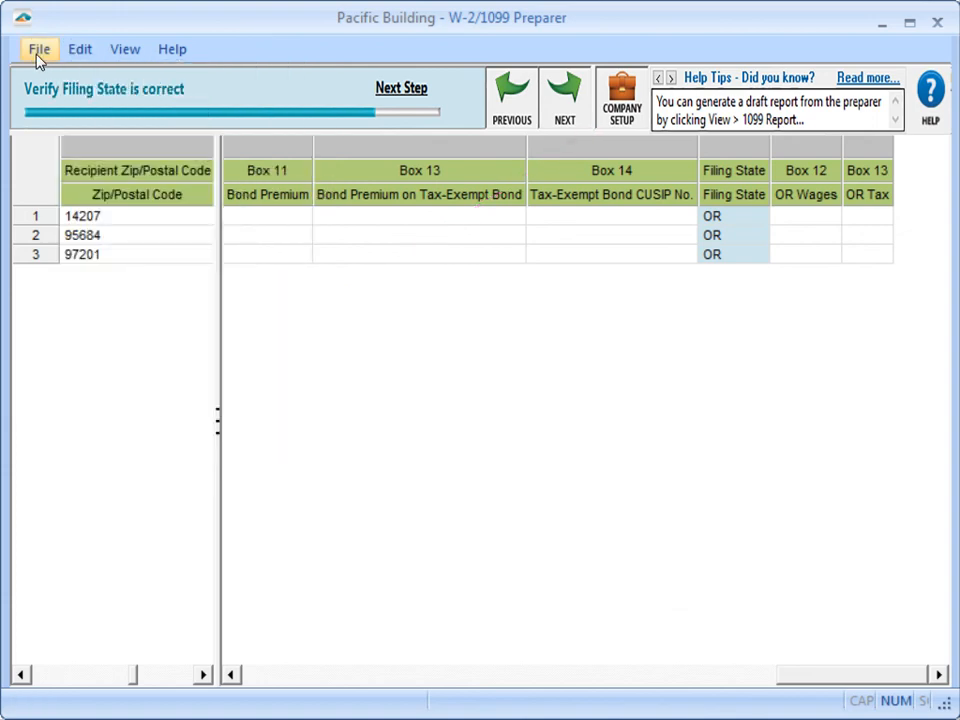
{"action": "left_click", "coordinate": [38, 52]}
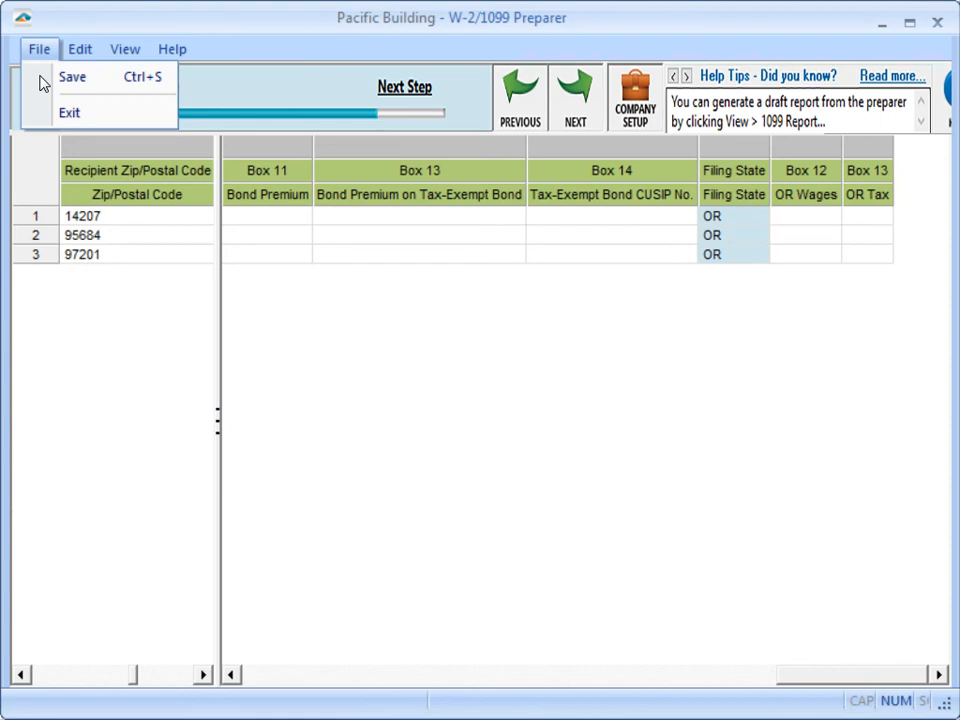
{"action": "left_click", "coordinate": [40, 84]}
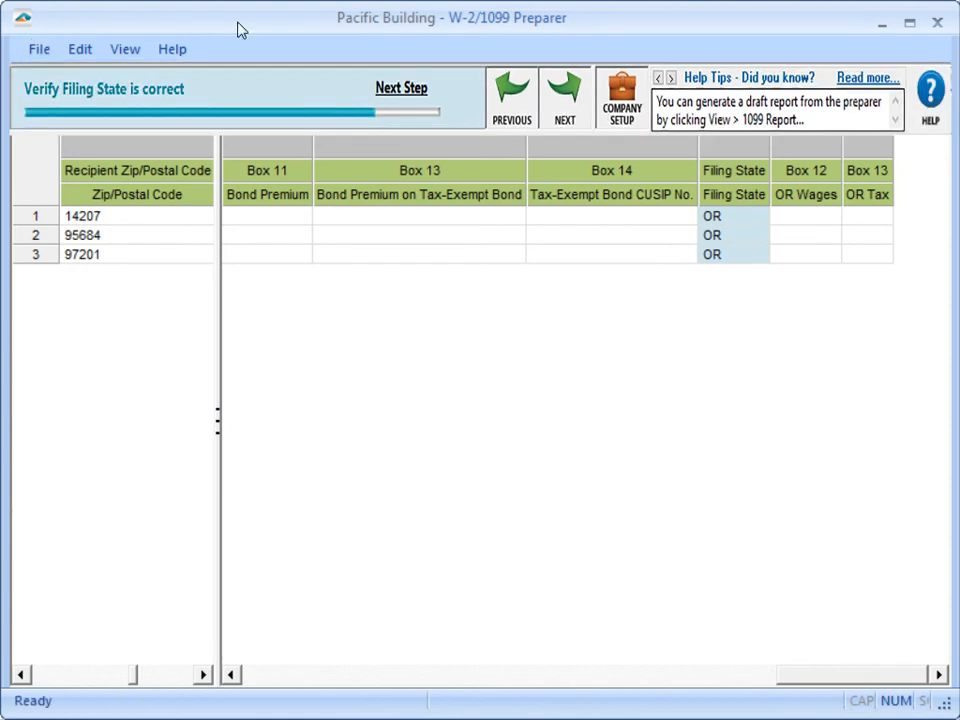
Step: Proceed to the 1099 INT filing options and choose Other Options with eFile Federal 1099s and 1096 and eFile State 1099s and Reconciliation Forms
{"action": "left_click", "coordinate": [574, 114]}
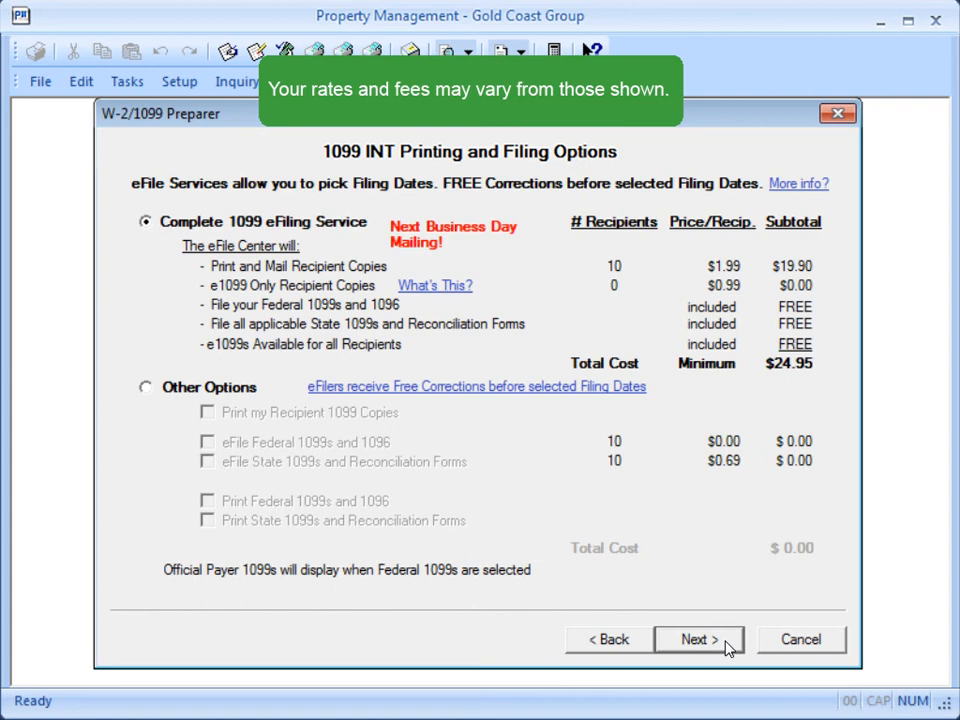
{"action": "left_click", "coordinate": [146, 387]}
{"action": "left_click", "coordinate": [207, 442]}
{"action": "left_click", "coordinate": [207, 462]}
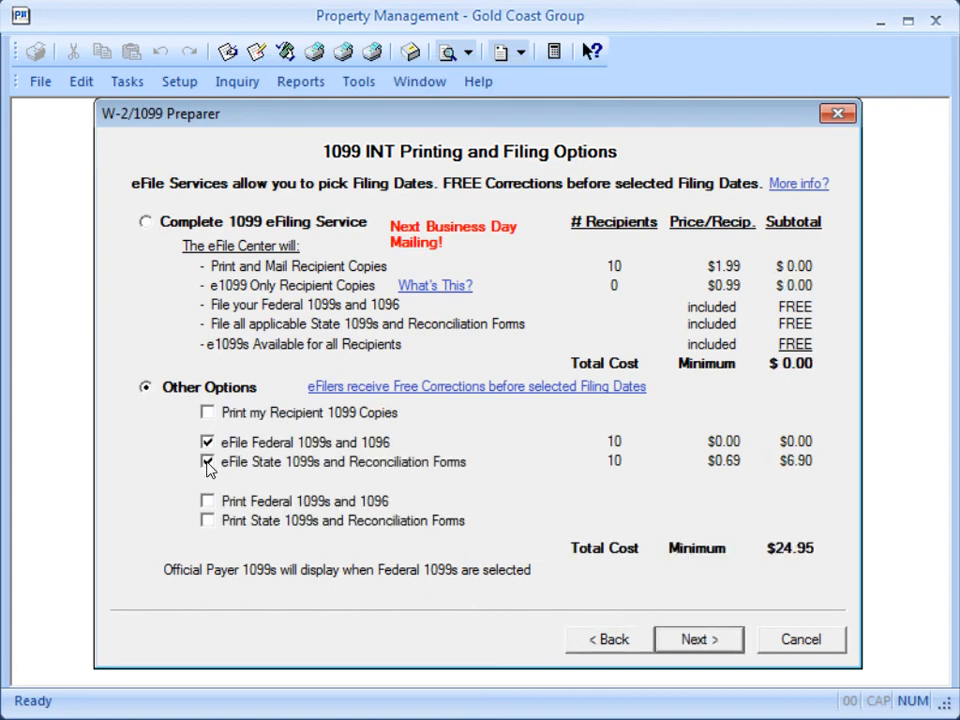
Step: Add printing of the recipient 1099 copies, Federal 1099s and 1096, and State 1099s and Reconciliation Forms to the filing options
{"action": "left_click", "coordinate": [207, 413]}
{"action": "left_click", "coordinate": [207, 501]}
{"action": "left_click", "coordinate": [207, 521]}
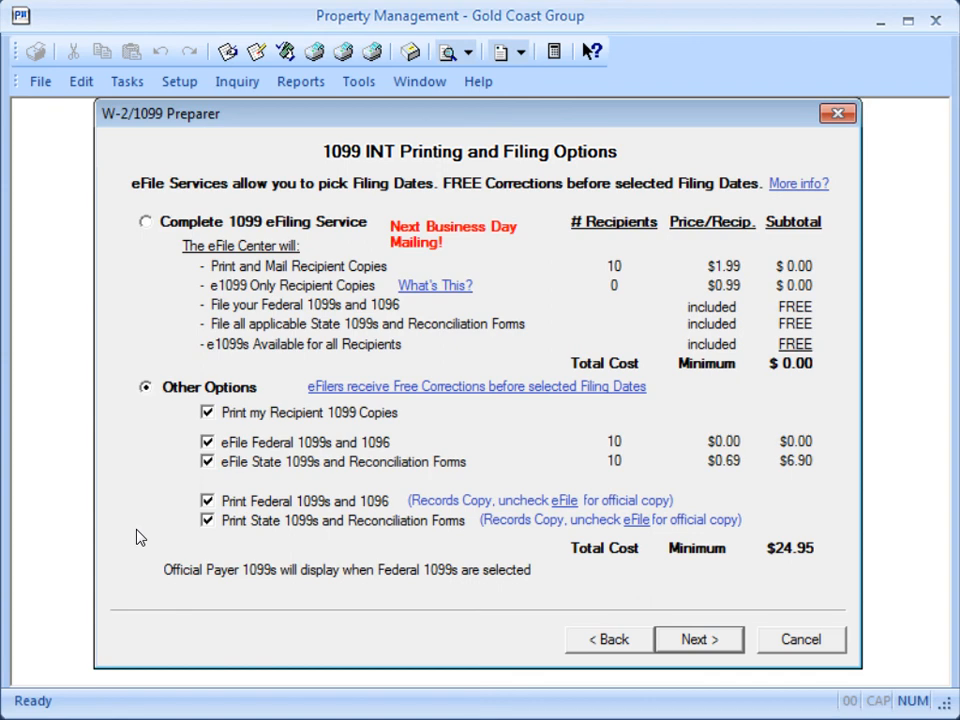
Step: Try clearing the State and Federal eFile options to print official copies, and re-enable both eFile options
{"action": "left_click", "coordinate": [207, 461]}
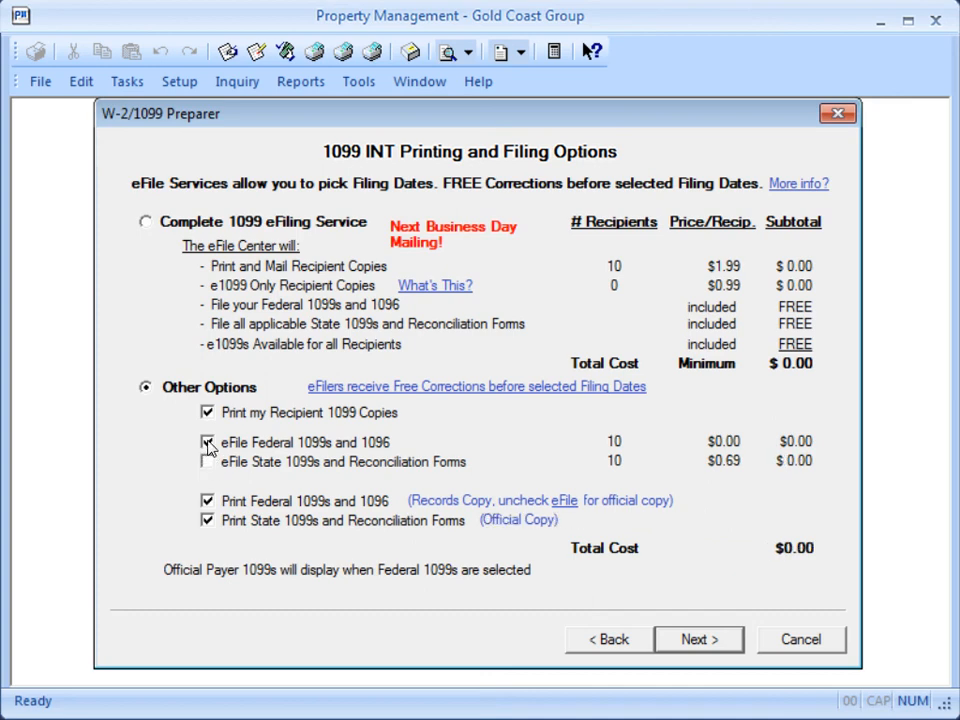
{"action": "left_click", "coordinate": [207, 441]}
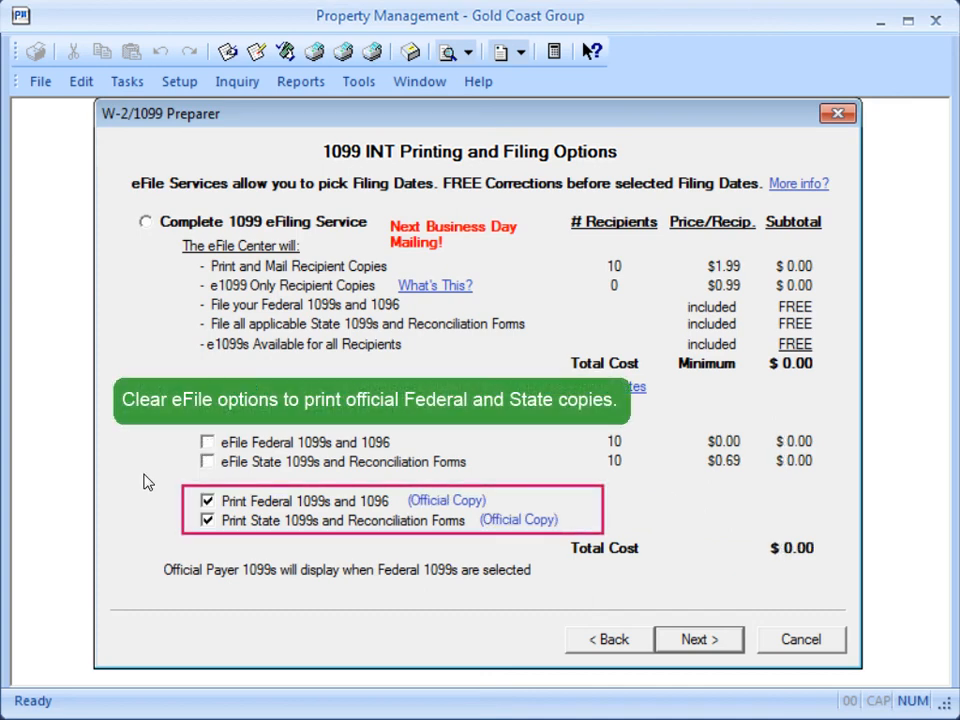
{"action": "left_click", "coordinate": [207, 462]}
{"action": "left_click", "coordinate": [207, 441]}
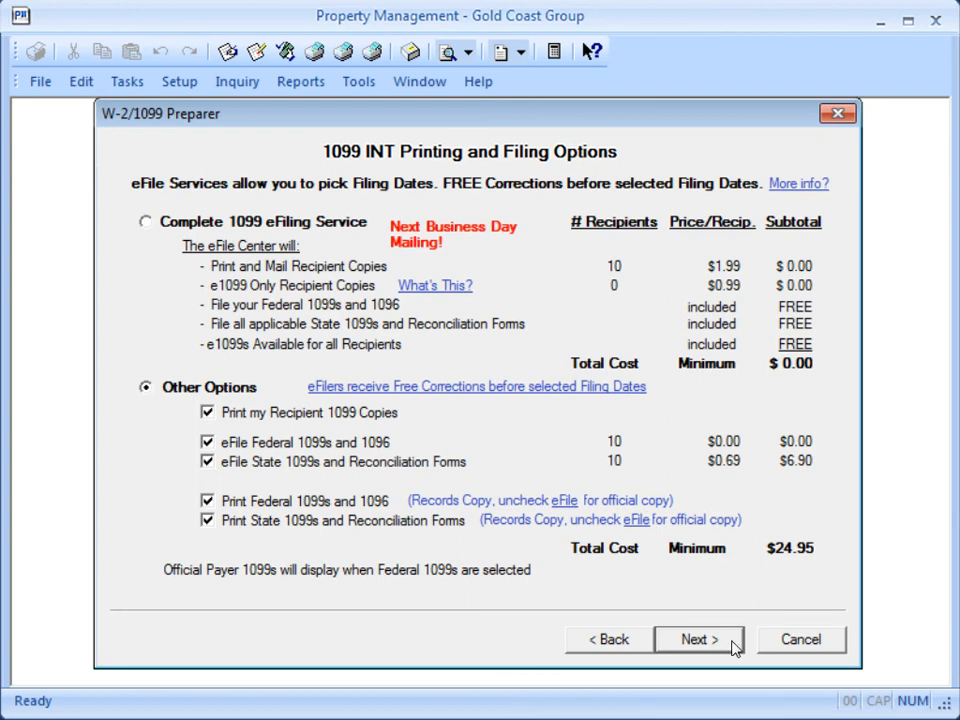
Step: Accept the 1099 INT printing and filing options and continue past the Review Data list of forms
{"action": "left_click", "coordinate": [699, 640]}
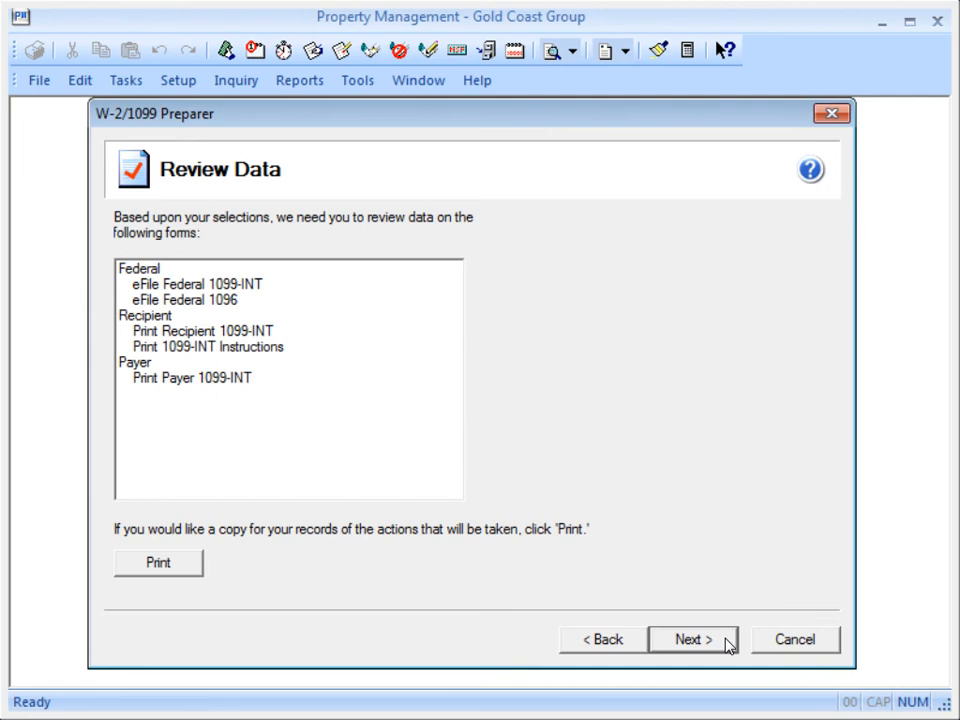
{"action": "left_click", "coordinate": [727, 644]}
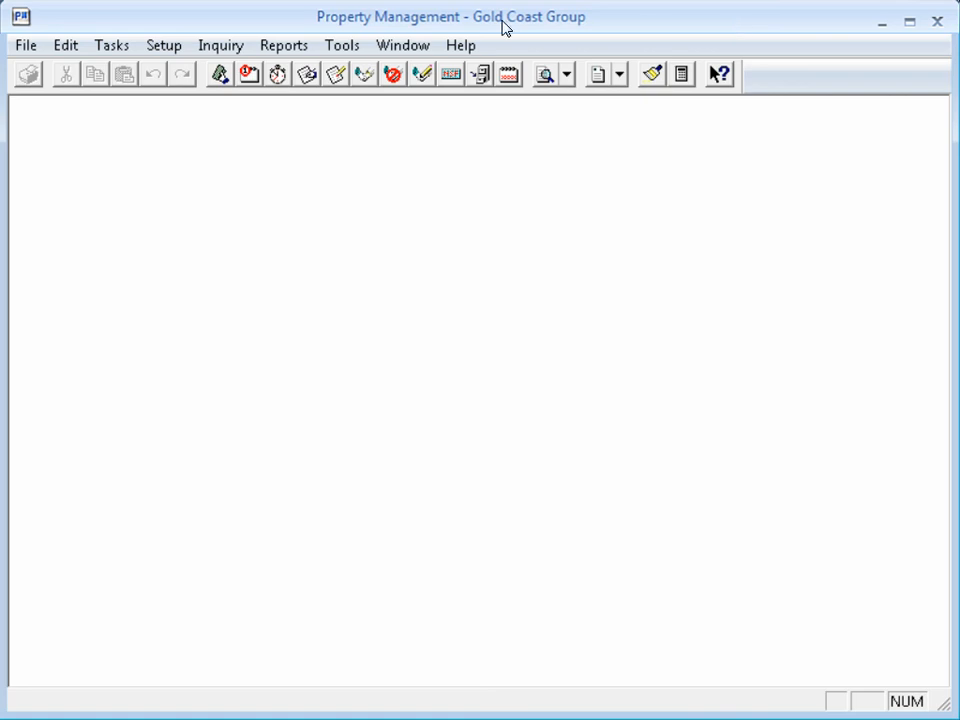
Step: Start eFile Form 1099 with Saved 1099-INT report, open the saved reports for the preset Federal ID, and select the 1099-INT report
{"action": "left_click", "coordinate": [103, 50]}
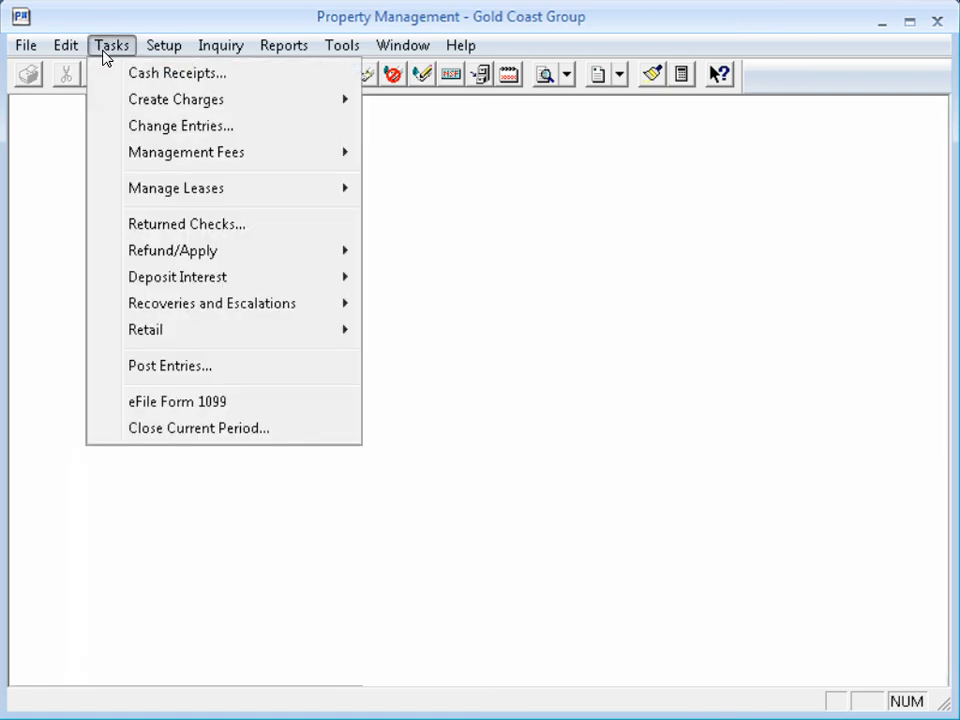
{"action": "left_click", "coordinate": [125, 405]}
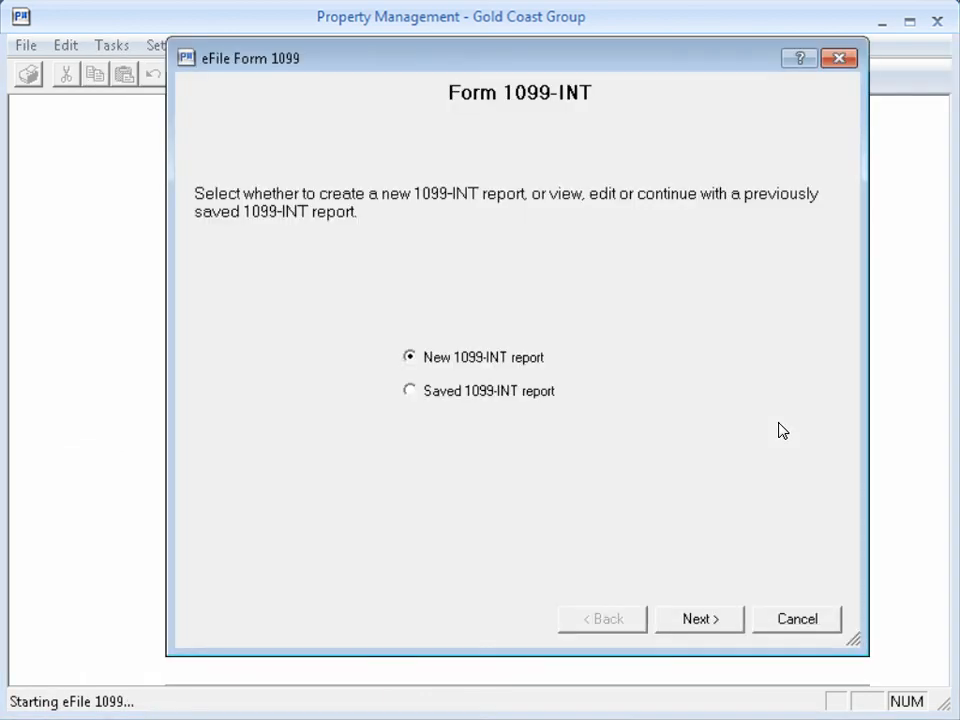
{"action": "left_click", "coordinate": [412, 392]}
{"action": "left_click", "coordinate": [720, 627]}
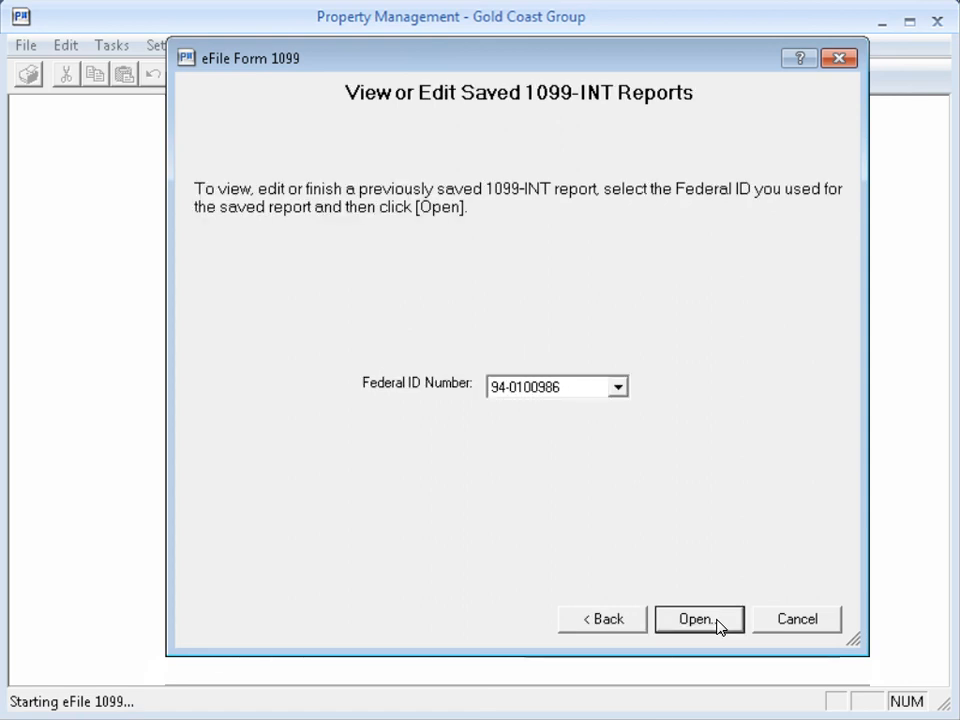
{"action": "left_click", "coordinate": [717, 621]}
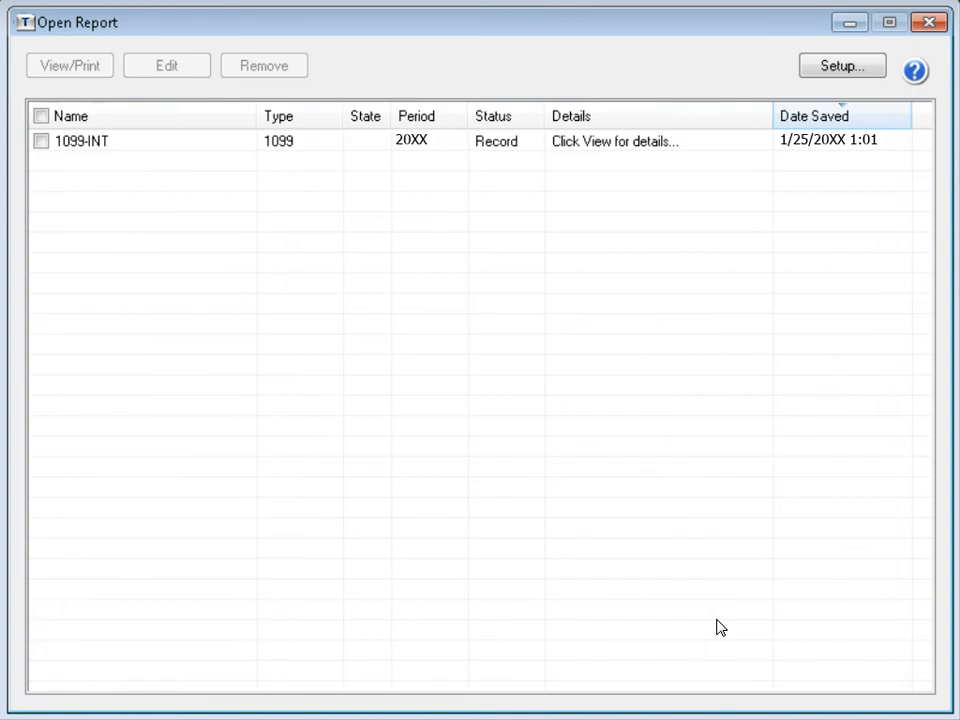
{"action": "left_click", "coordinate": [41, 142]}
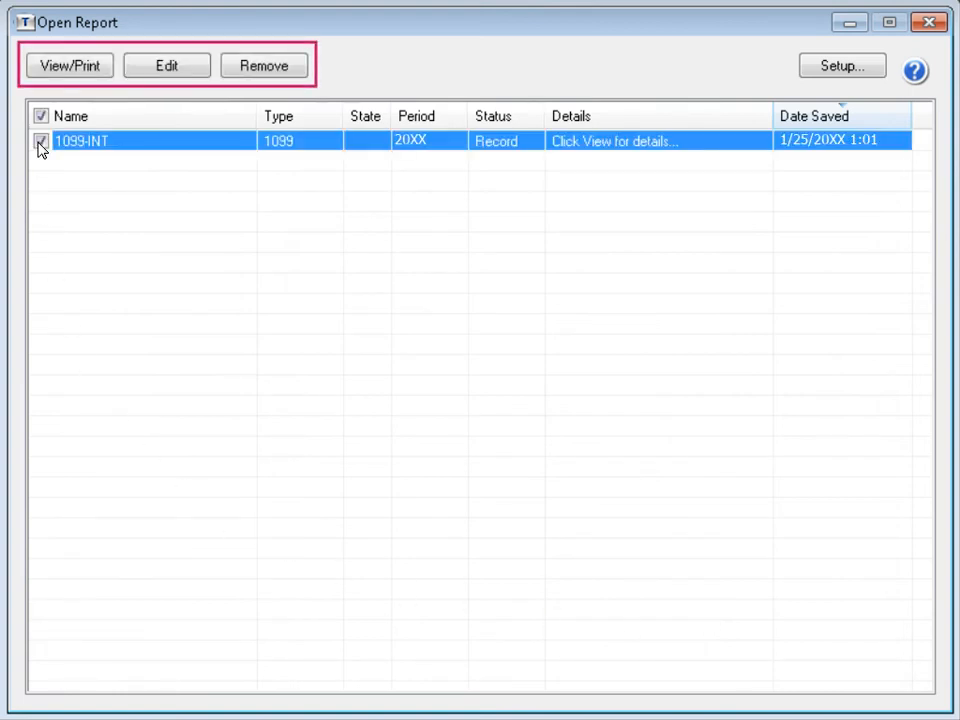